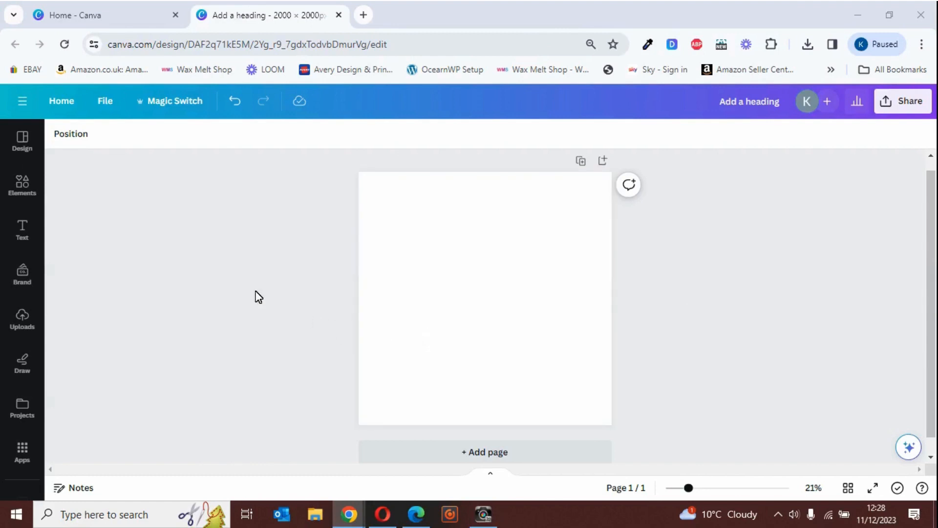
Add a circle shape to the blank page and enlarge it to nearly half the page width
click(24, 187)
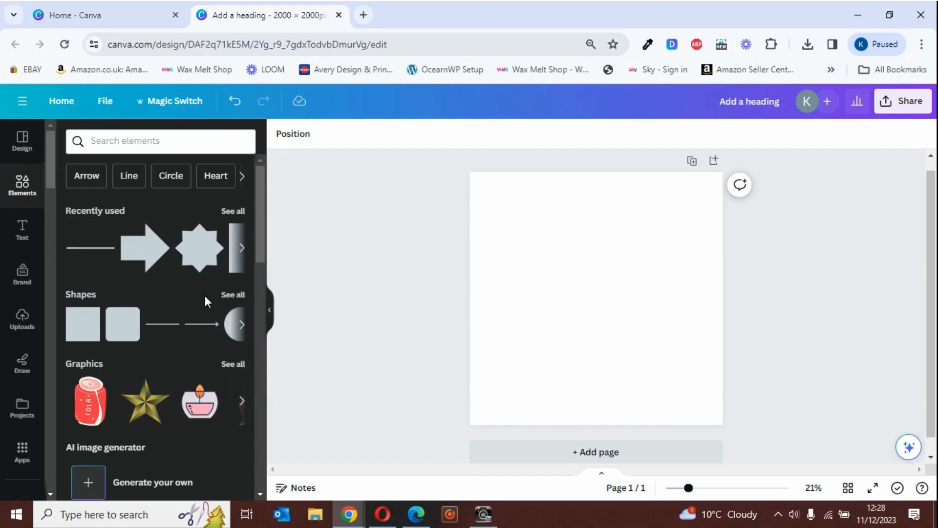
click(234, 296)
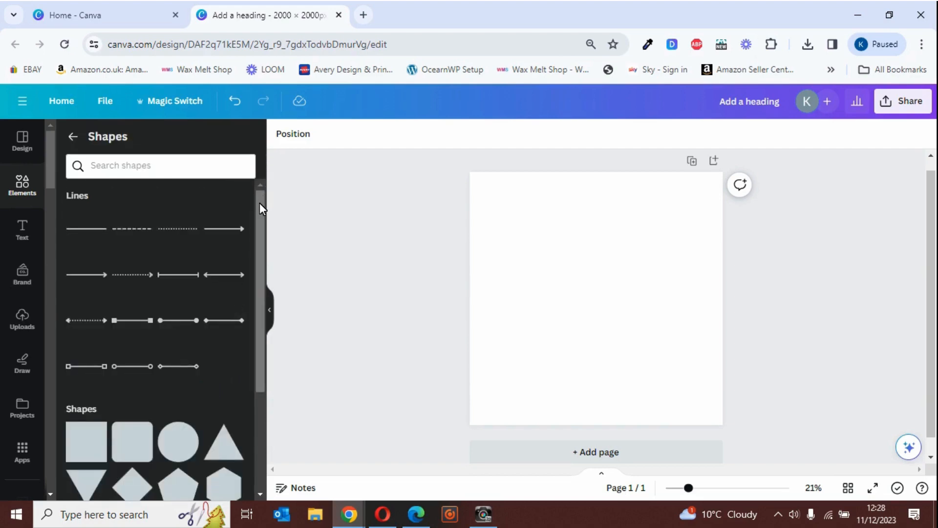
drag(259, 204, 265, 292)
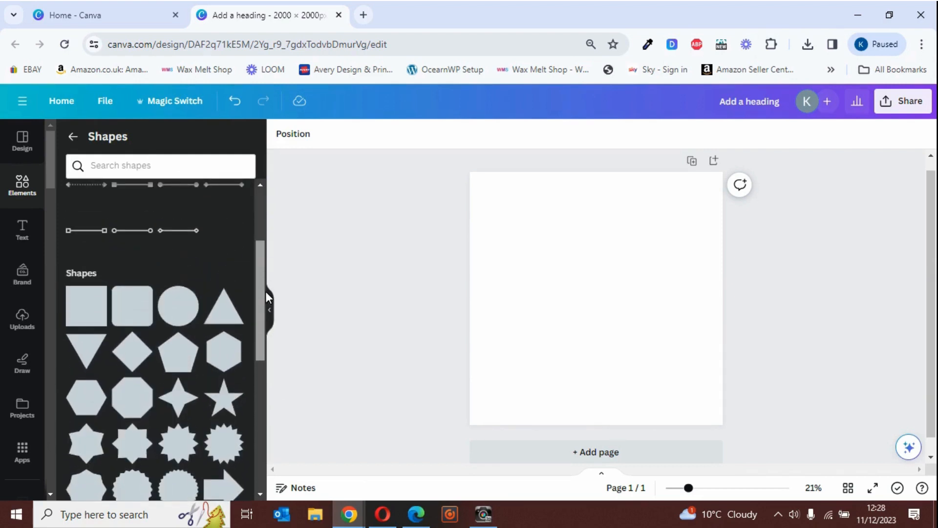
click(185, 318)
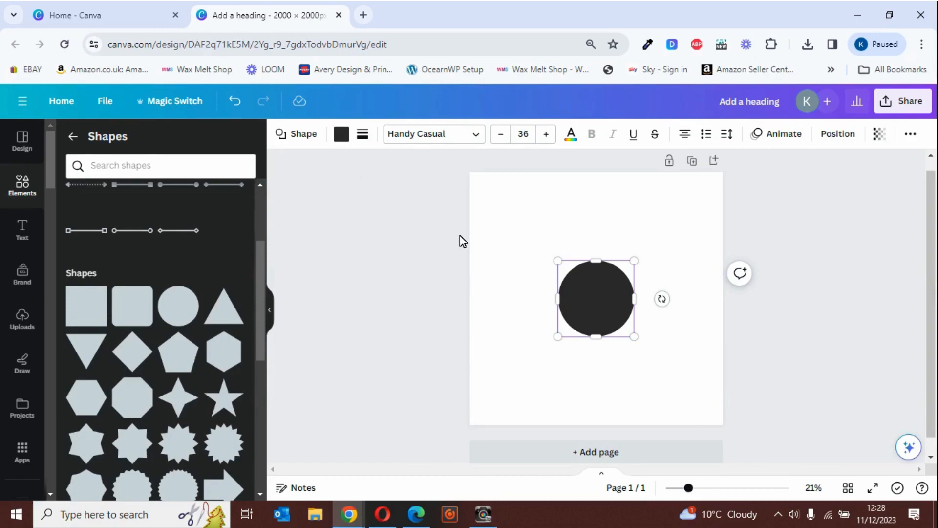
drag(566, 270, 507, 247)
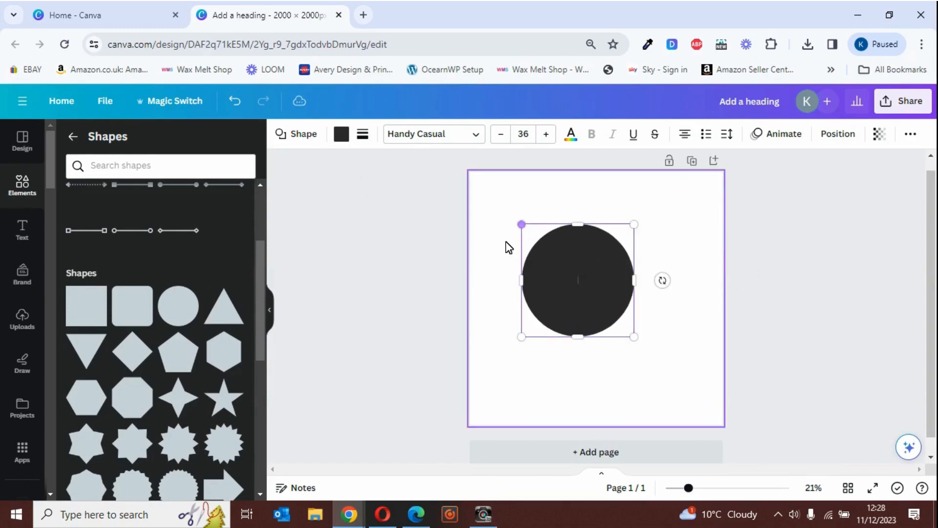
Try the yellow-orange, pink-yellow and blue-yellow preset gradients on the circle, and settle on solid light gray
click(347, 139)
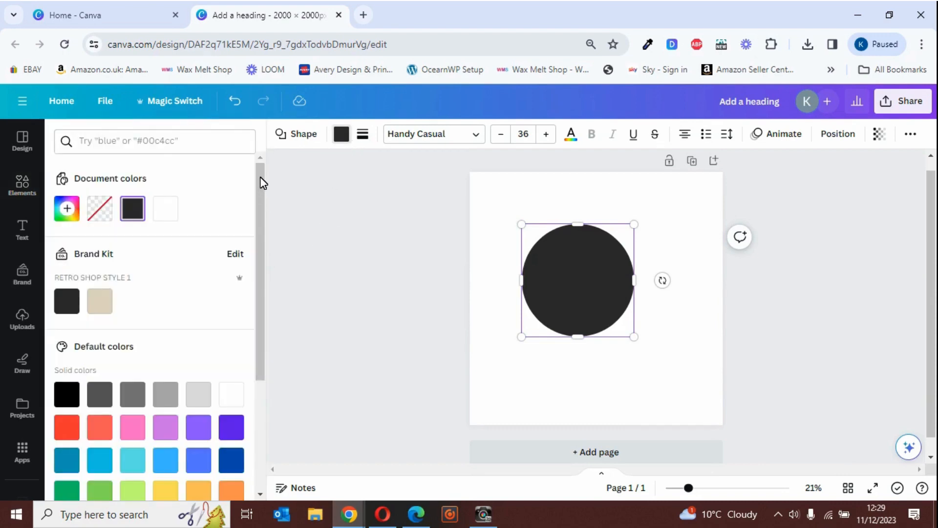
drag(260, 186, 269, 295)
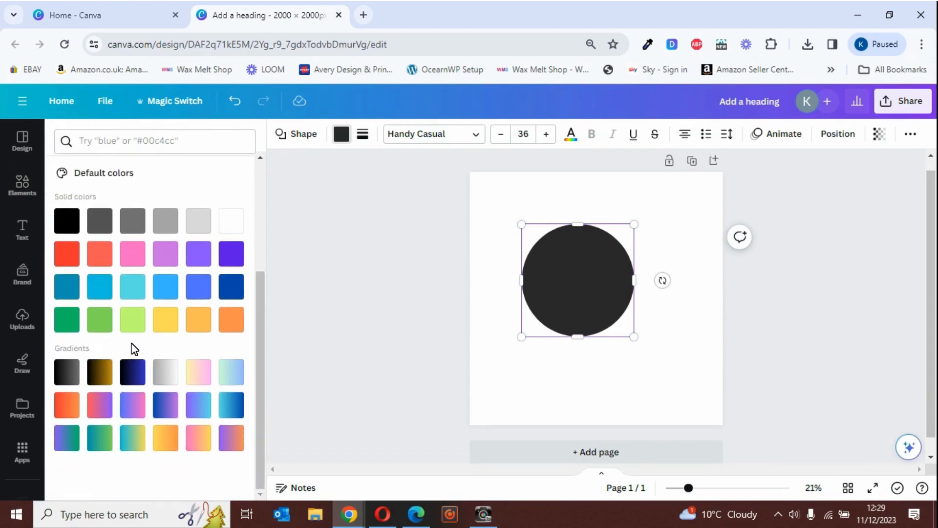
click(171, 446)
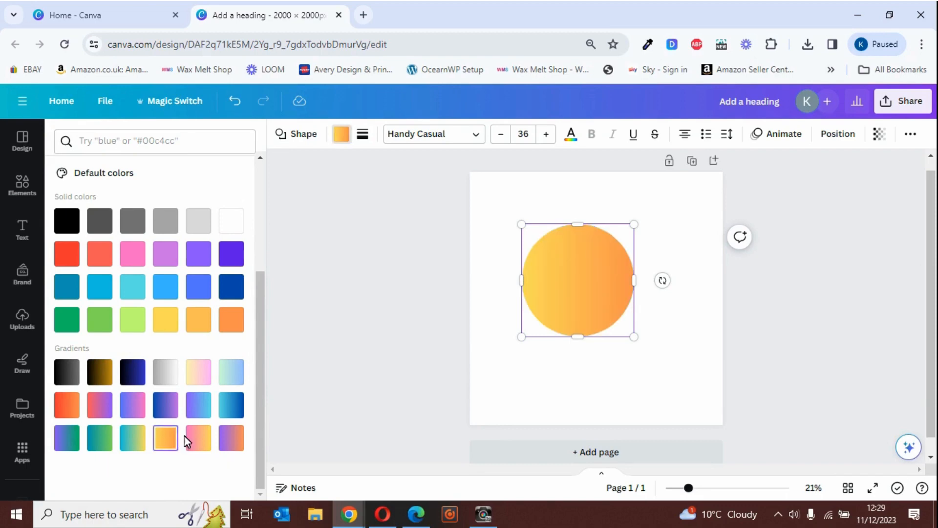
click(203, 436)
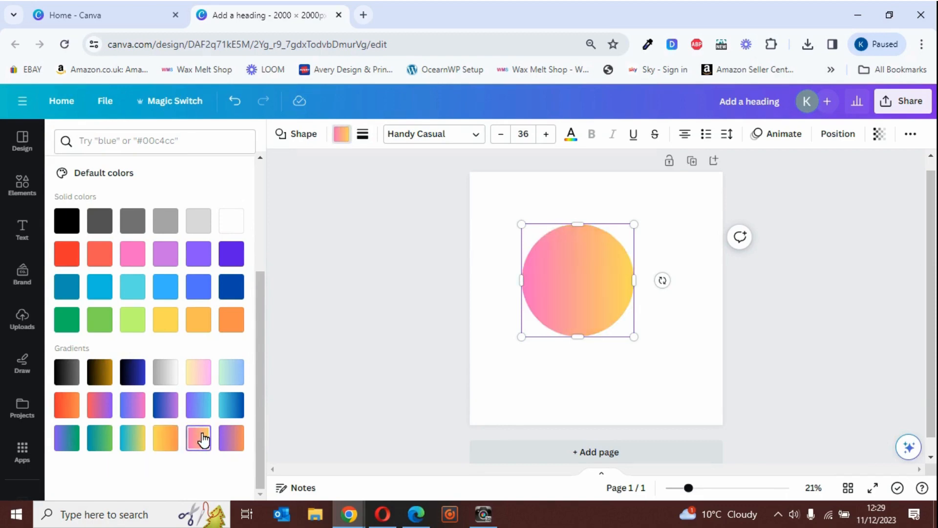
click(133, 441)
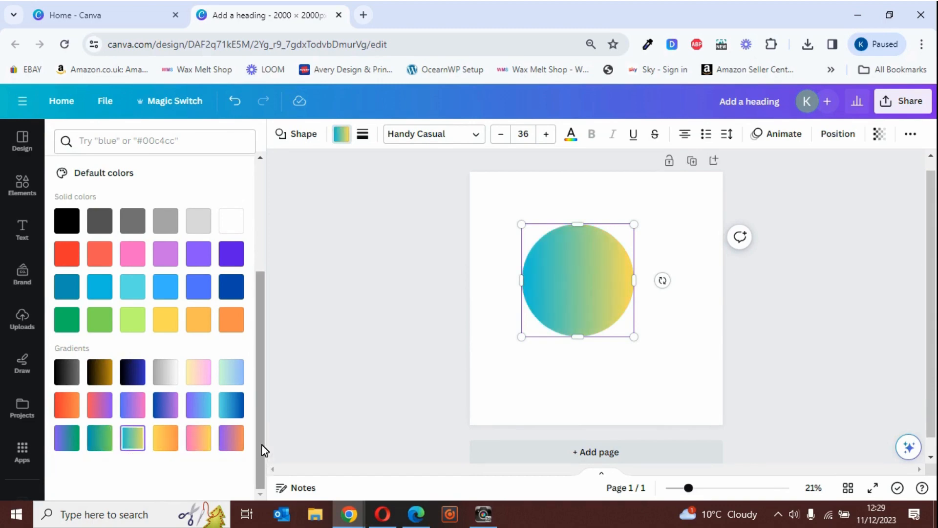
drag(262, 444, 262, 377)
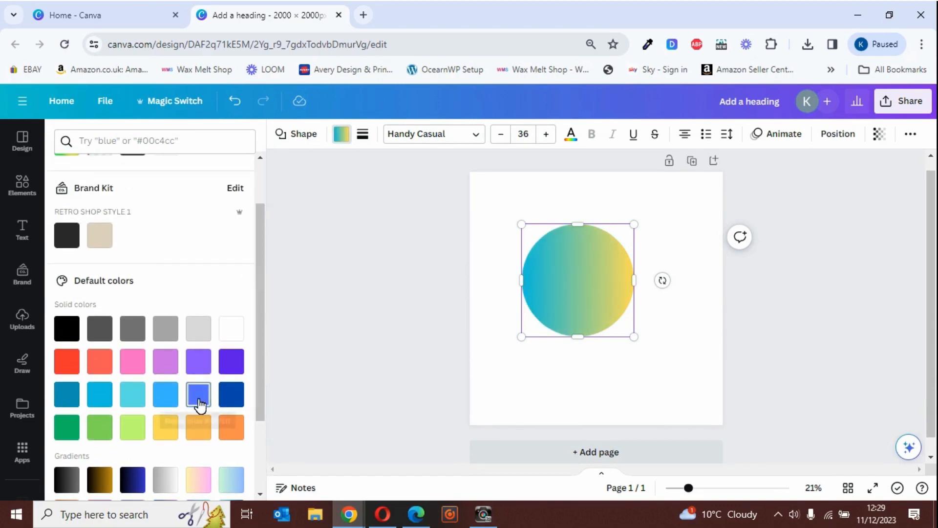
click(203, 332)
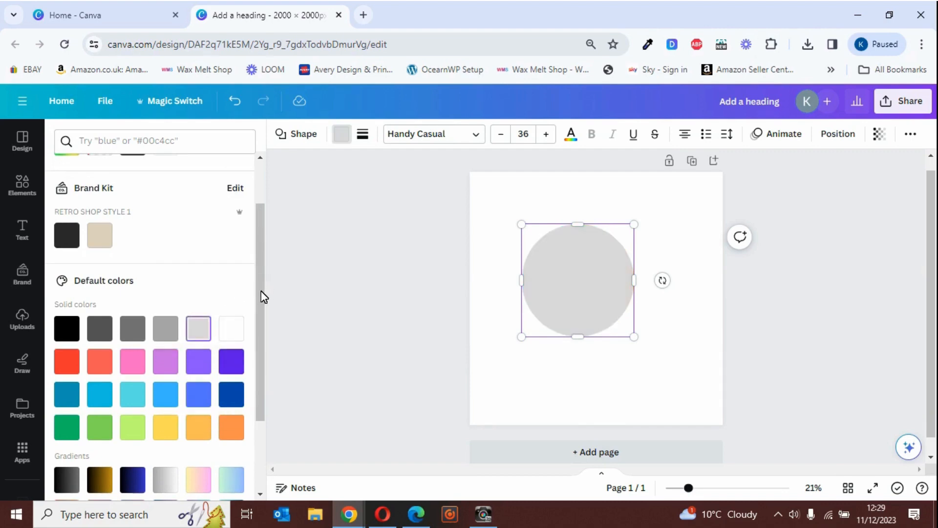
Change the circle's light gray fill to a custom gradient
drag(261, 283, 260, 228)
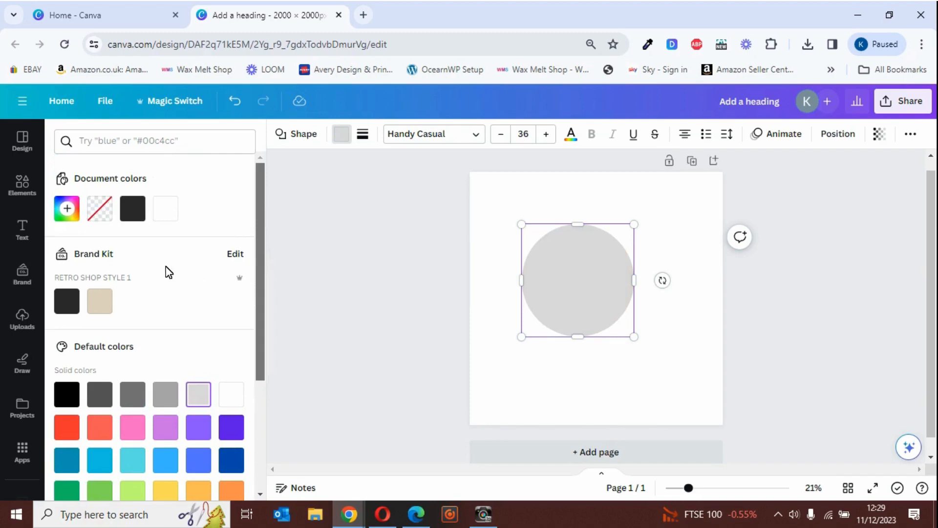
click(69, 210)
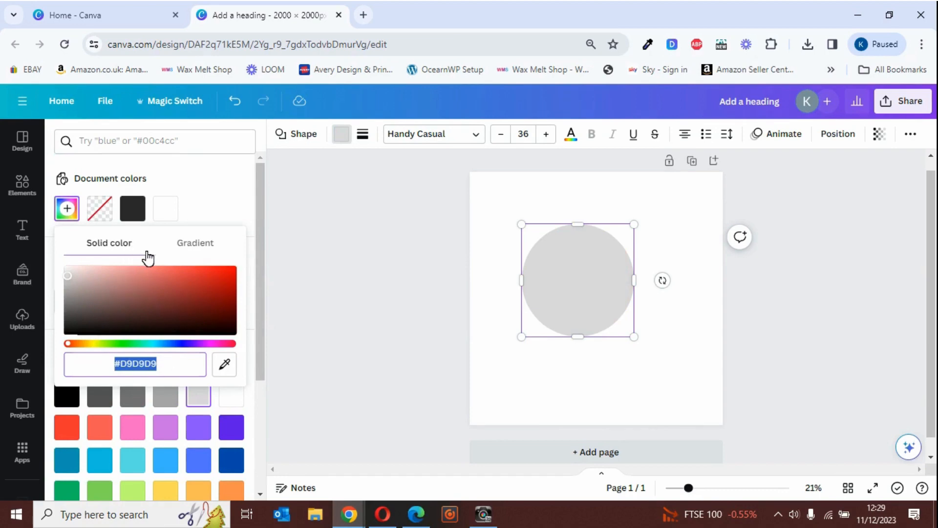
click(204, 251)
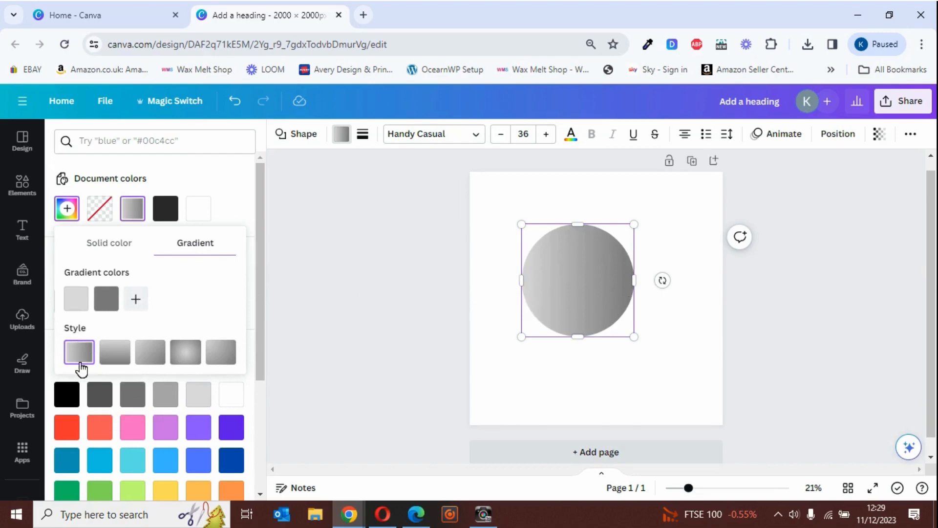
Try the vertical, diagonal, centered radial and corner radial gradient styles on the circle, ending on the centered radial style
click(119, 358)
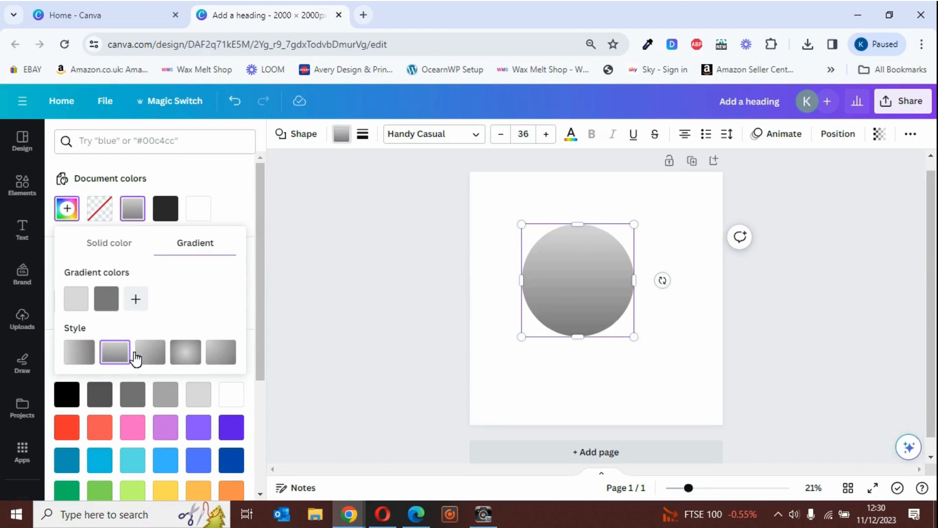
click(156, 356)
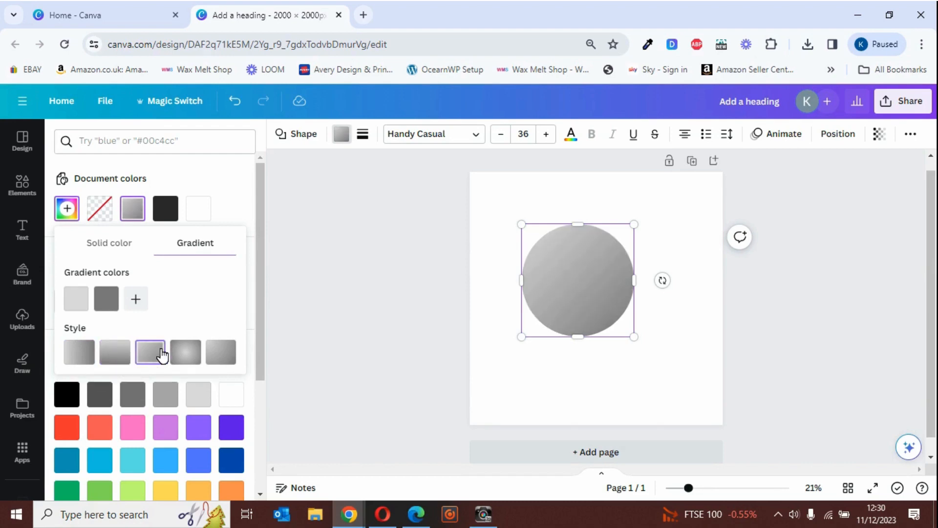
click(190, 355)
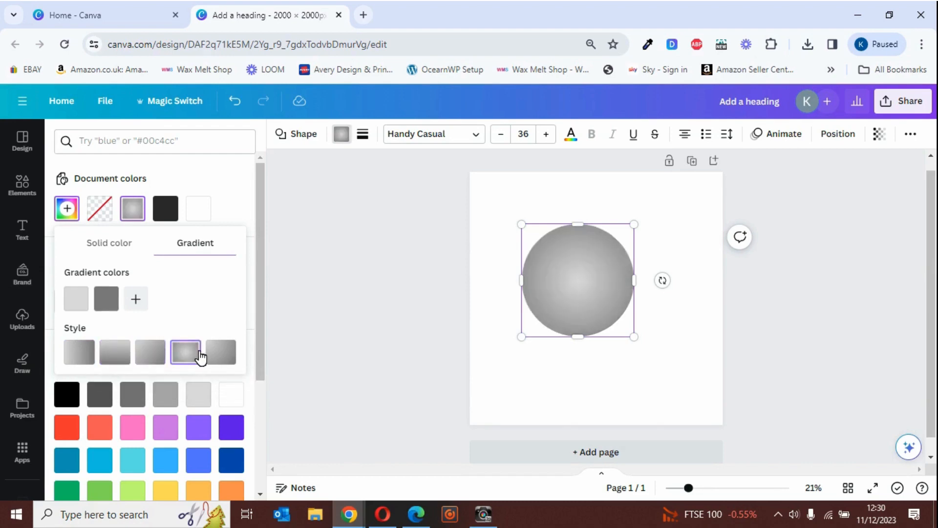
click(224, 355)
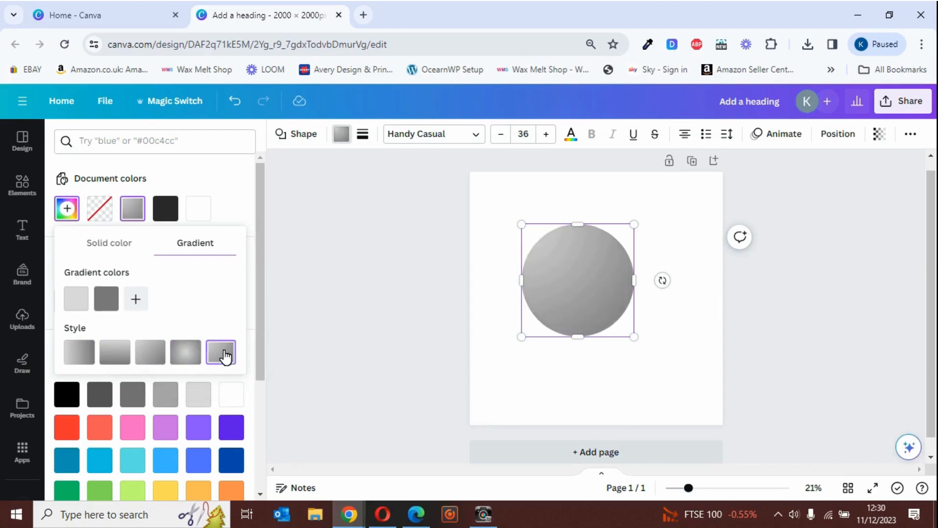
click(185, 355)
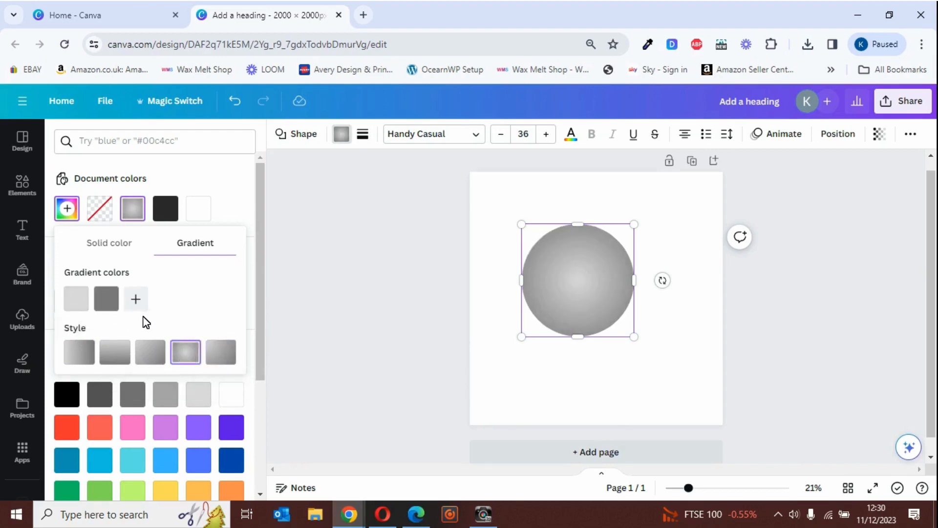
Add red #E80707 as the third gradient color and set the style to the horizontal linear gradient
click(137, 302)
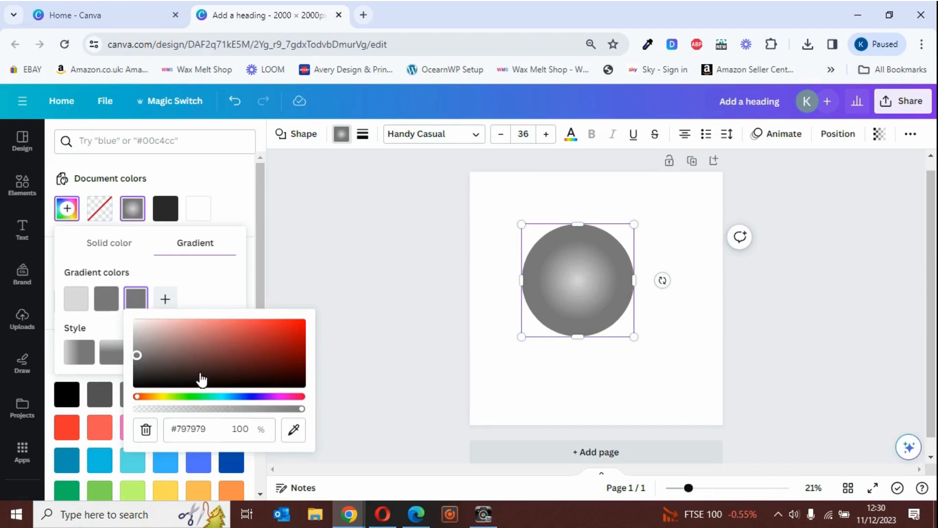
click(306, 397)
drag(140, 357, 300, 325)
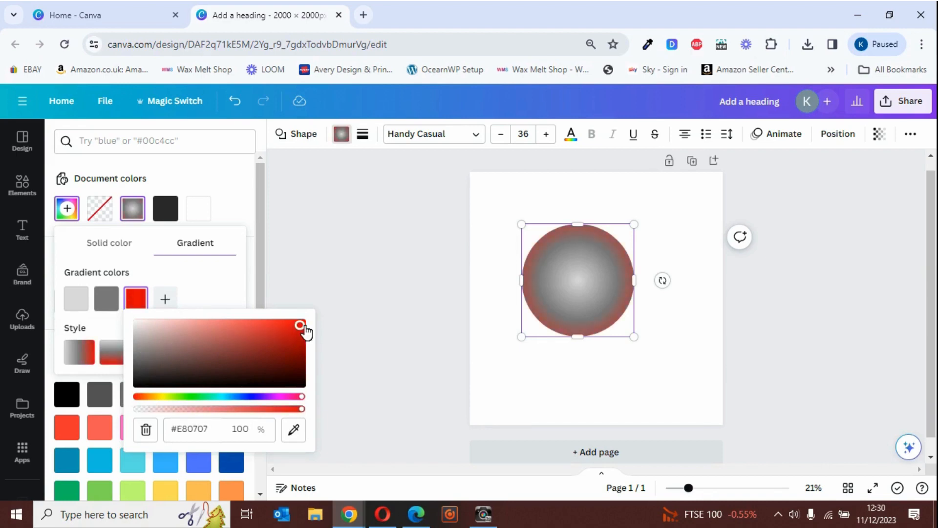
click(213, 286)
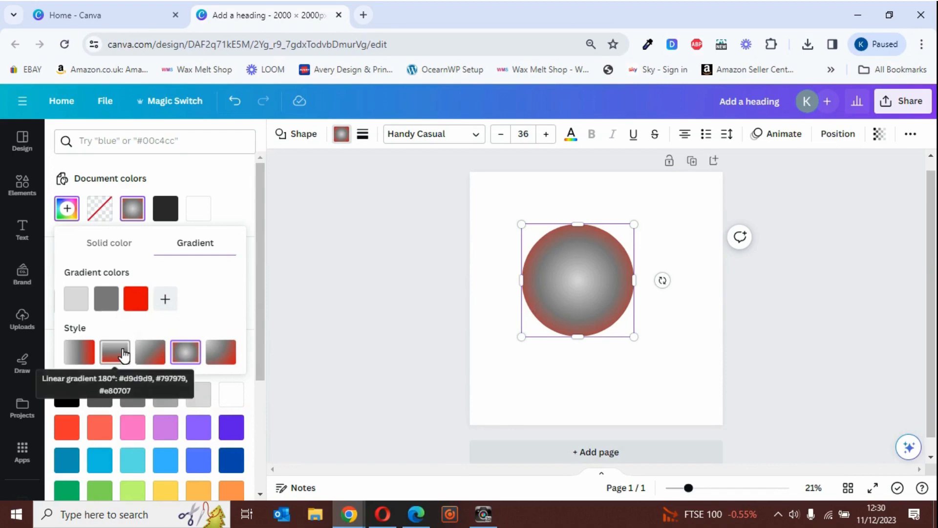
click(85, 355)
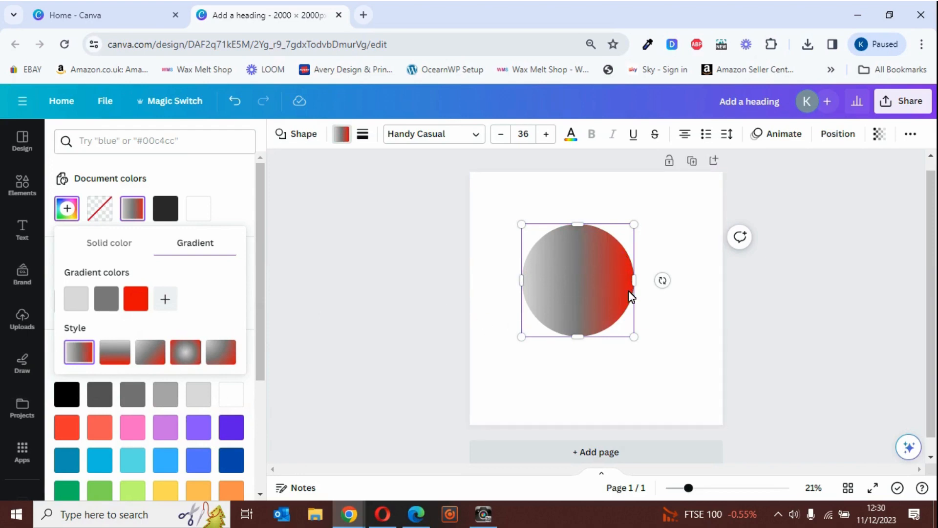
Add a fourth color to the circle's gradient and set it to white, #FFFFFF
click(166, 300)
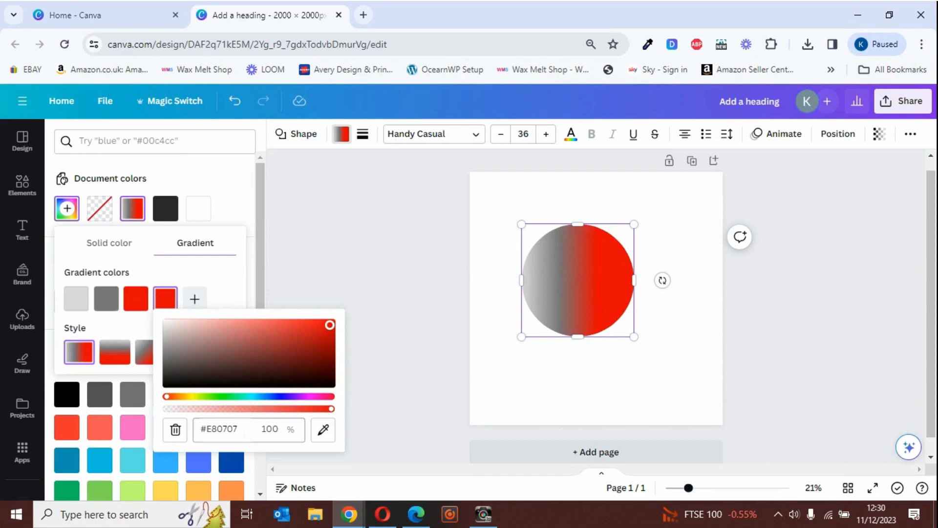
click(248, 431)
click(248, 431)
key(BackSpace)
key(BackSpace)
key(BackSpace)
key(BackSpace)
key(BackSpace)
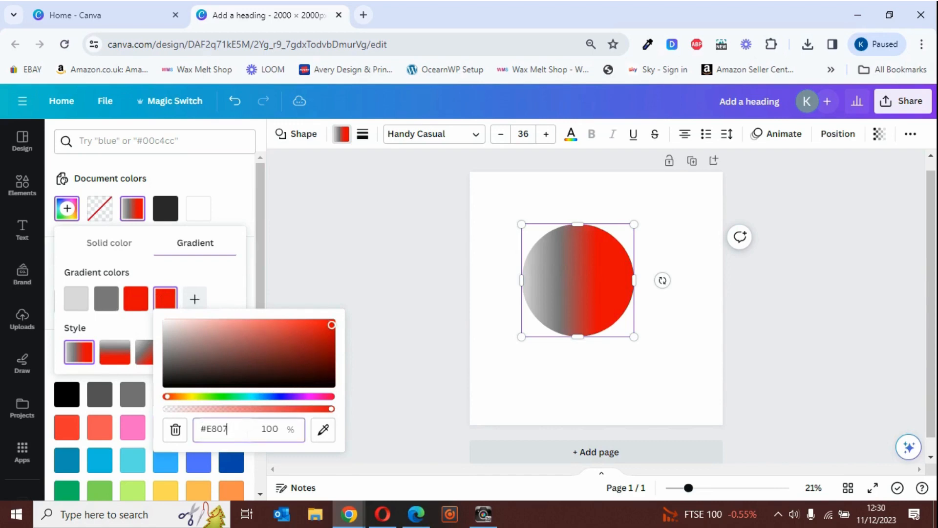
key(BackSpace)
text(FFFFFF)
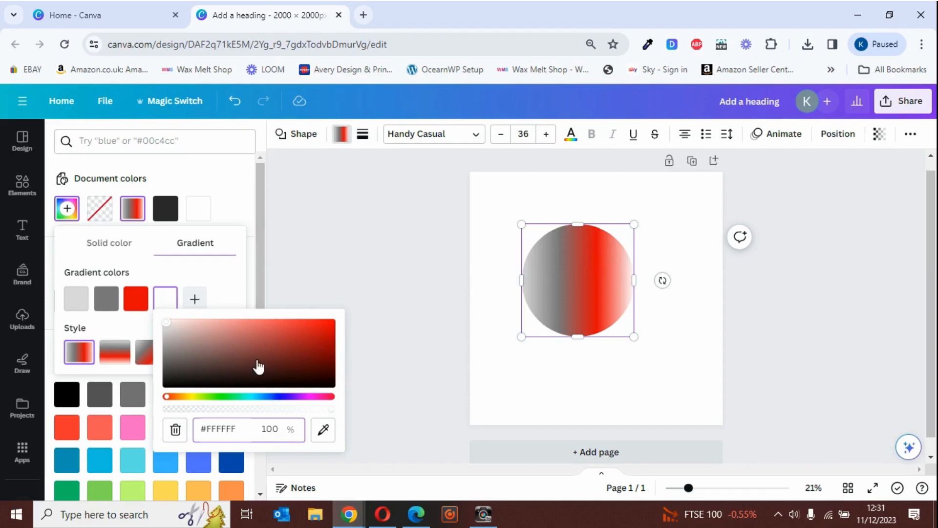
click(227, 287)
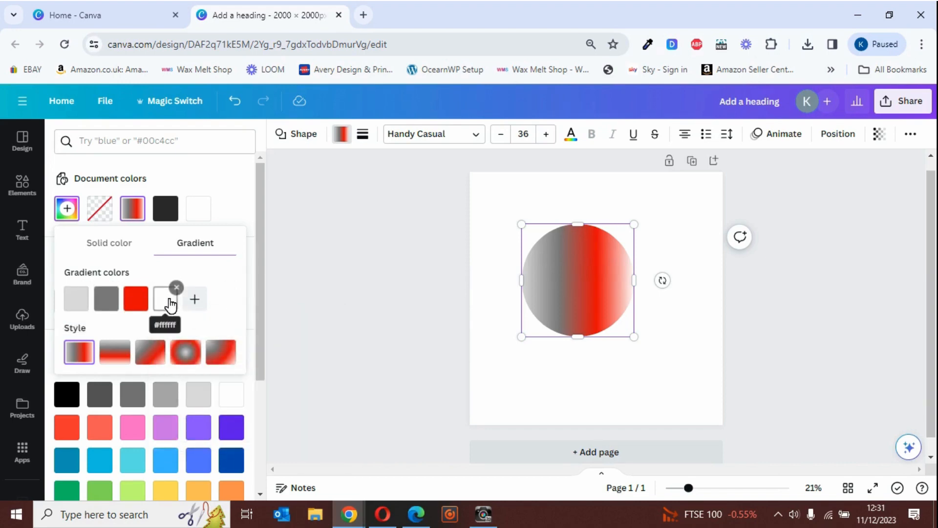
Add a fifth color to the gradient, set it to turquoise #59E4E4, and deselect the circle
click(199, 302)
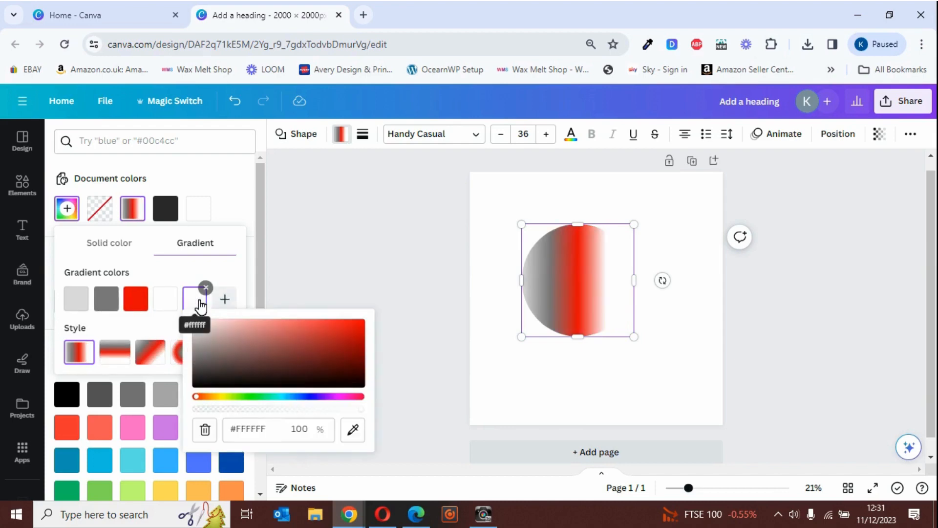
click(282, 396)
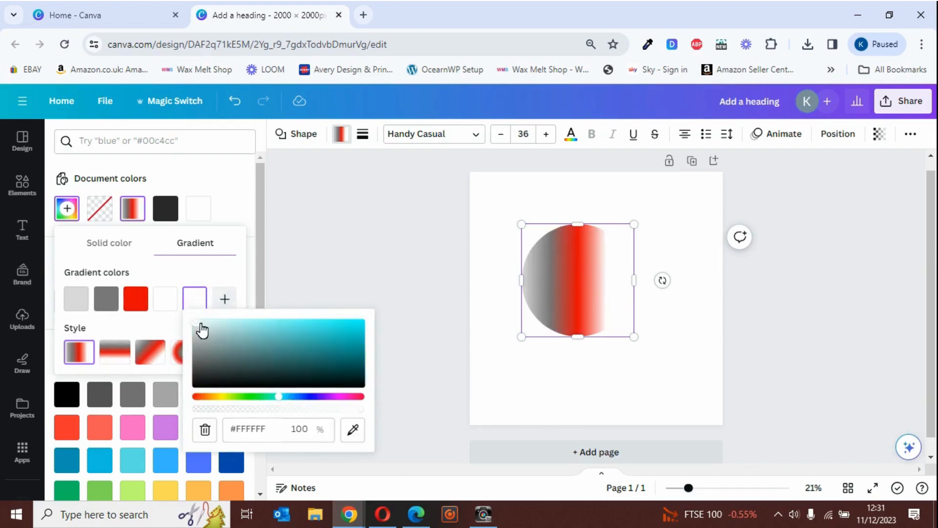
drag(201, 325, 297, 325)
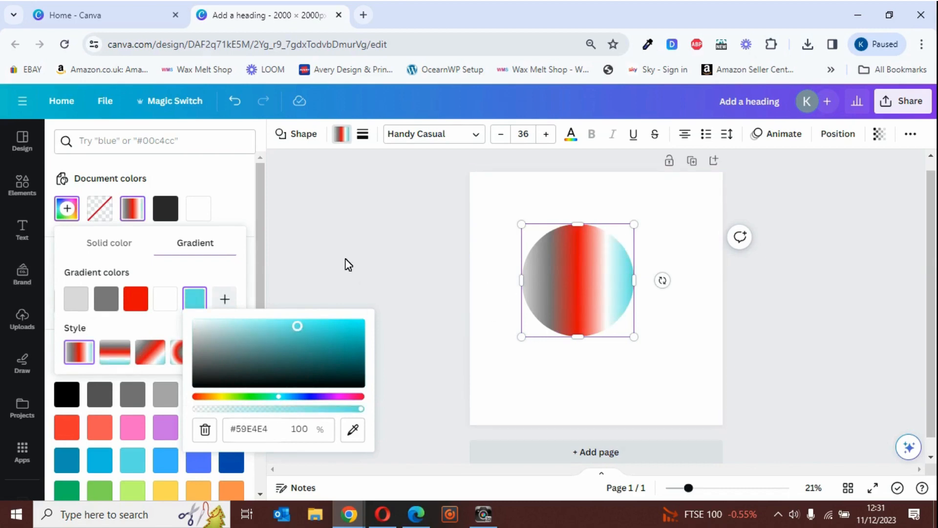
key(Escape)
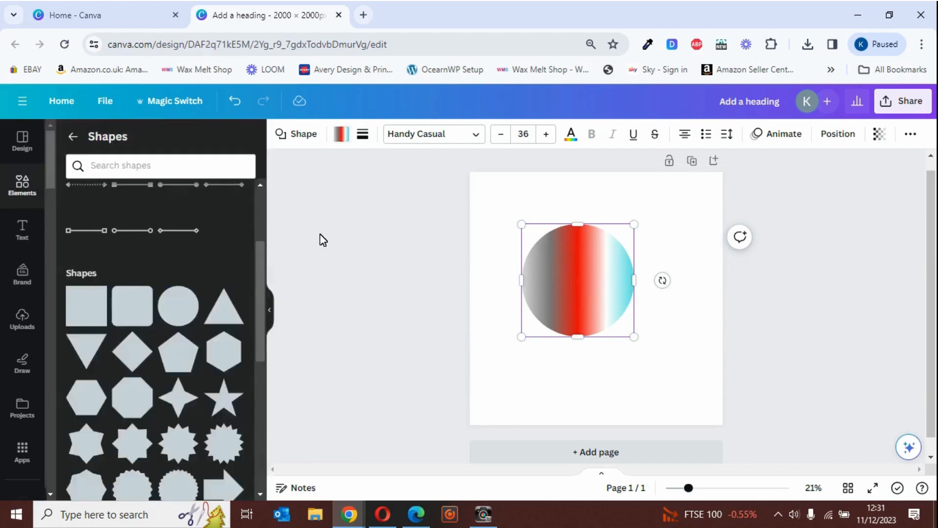
click(558, 376)
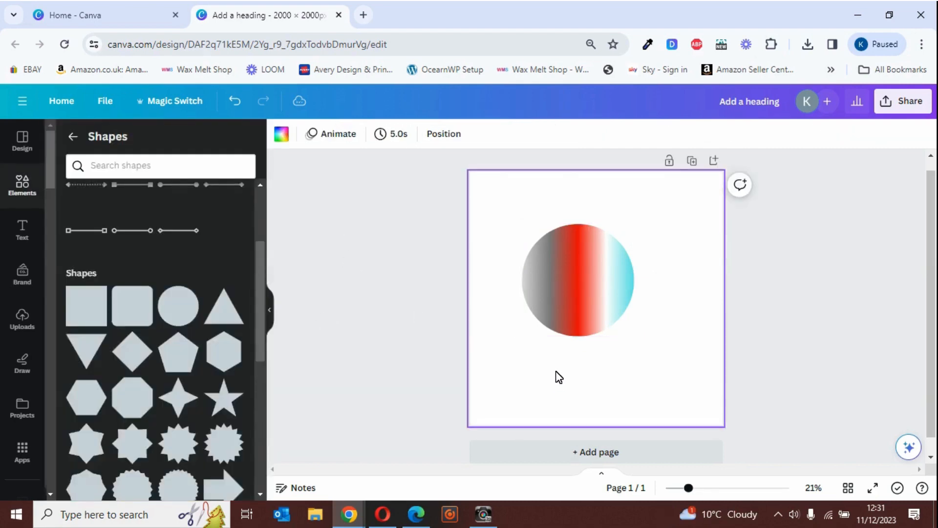
Shrink the gradient circle slightly and move it to the page's upper-left corner
click(562, 313)
drag(634, 224, 636, 245)
click(639, 377)
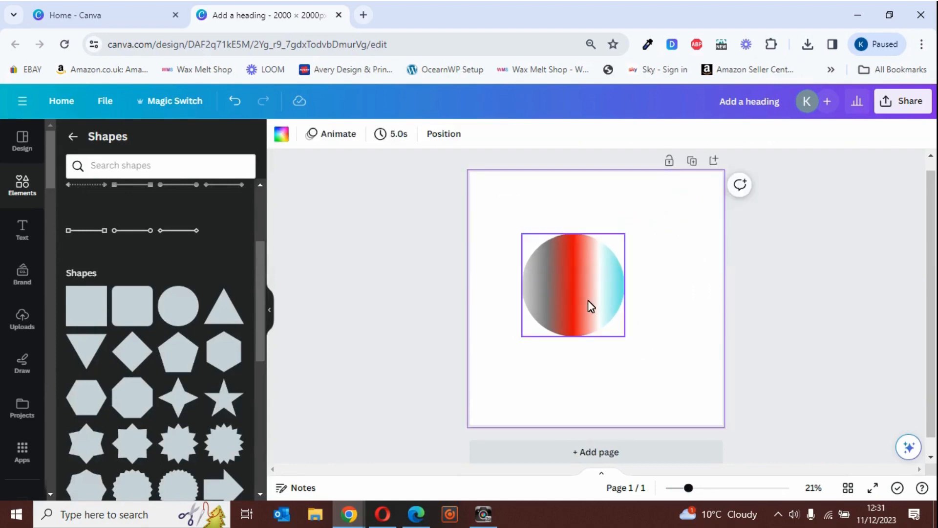
drag(589, 306, 560, 255)
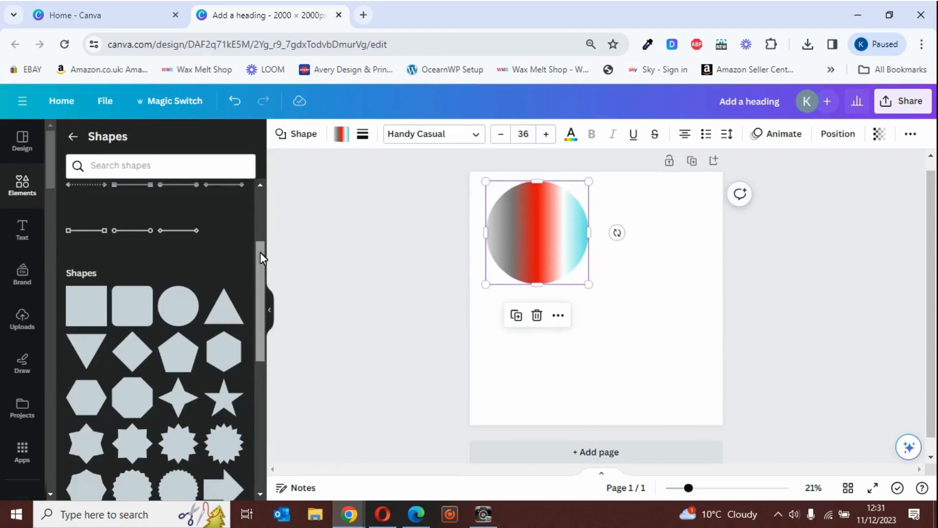
Add the round-topped arch shape, place it to the lower right of the circle, and enlarge it to roughly the circle's width
drag(260, 252, 257, 395)
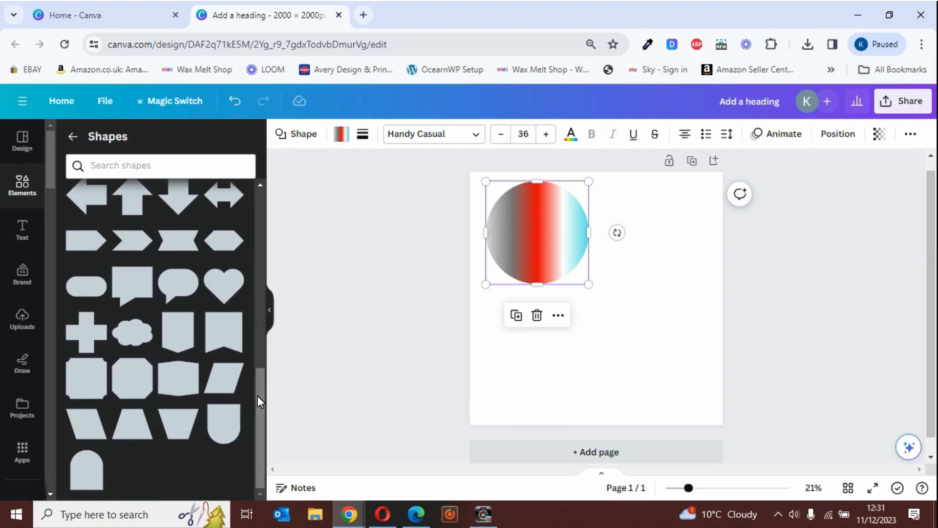
click(92, 486)
click(530, 383)
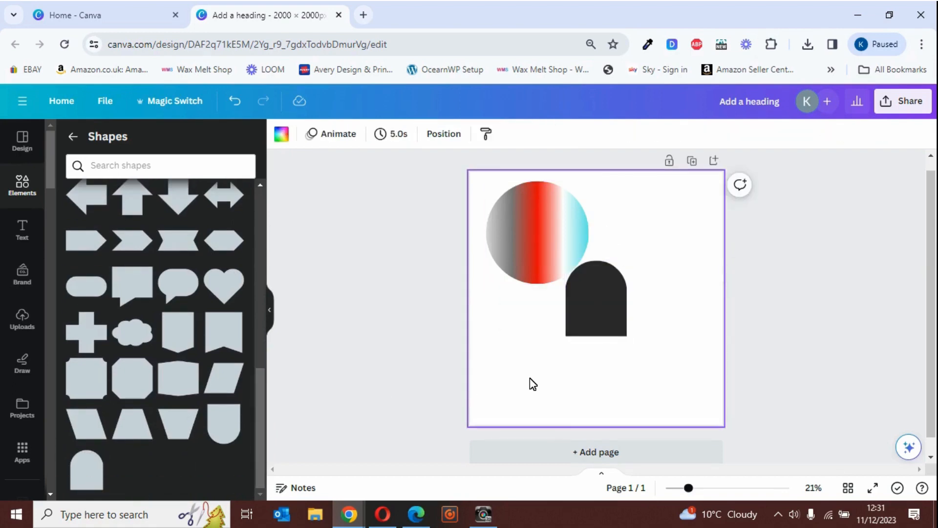
click(604, 293)
drag(603, 293, 657, 287)
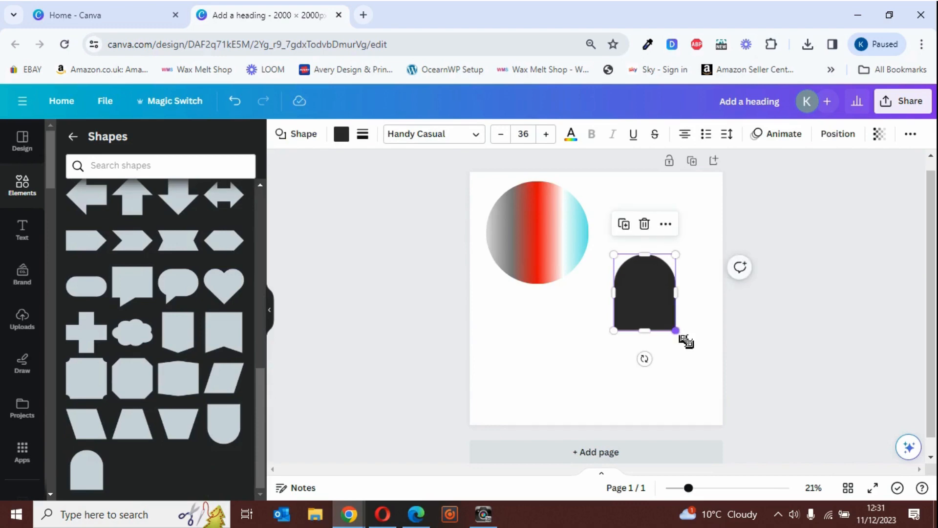
drag(688, 344, 714, 386)
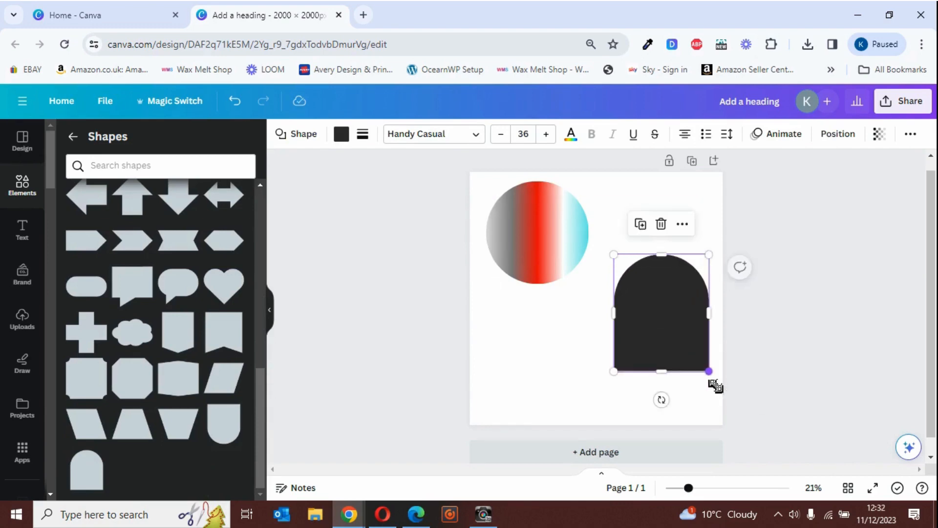
click(557, 366)
drag(655, 323, 650, 320)
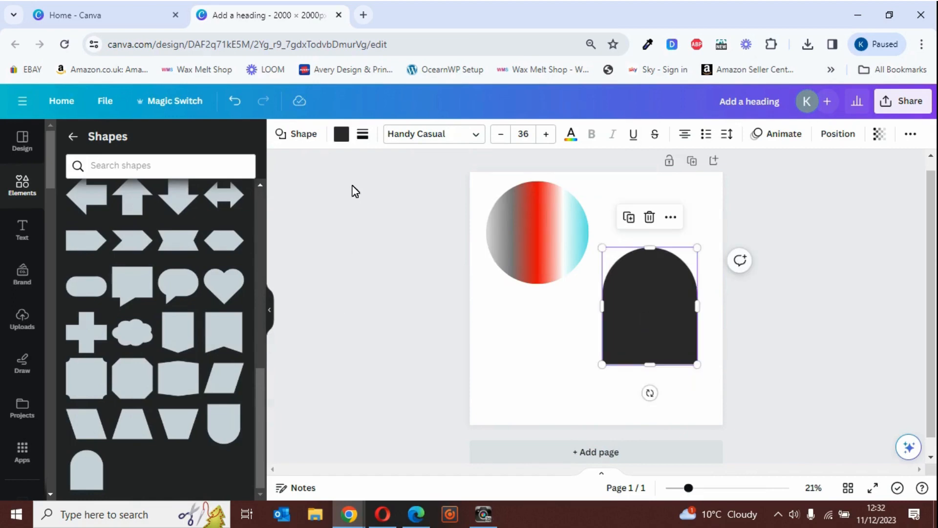
Fill the arch with the circle's gradient and remove the dark gray and light gray #D9D9D9 colors from it
click(342, 134)
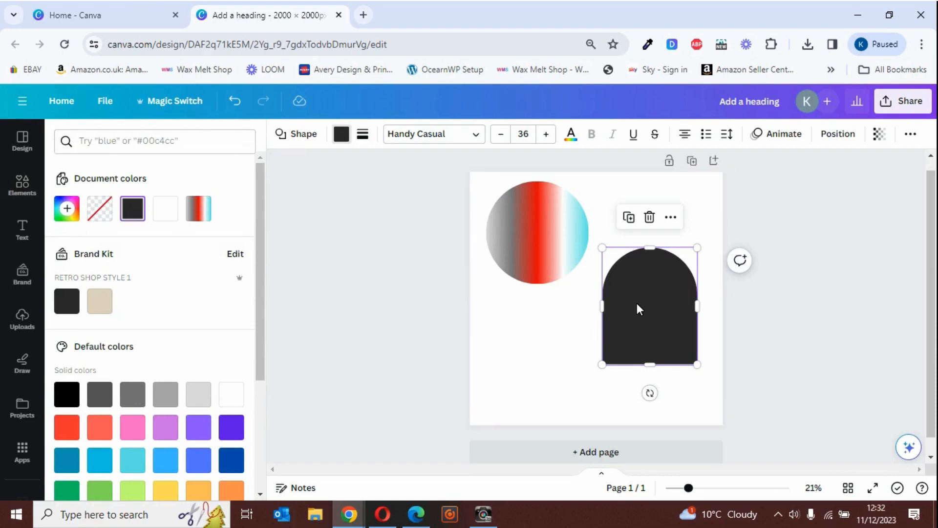
click(199, 209)
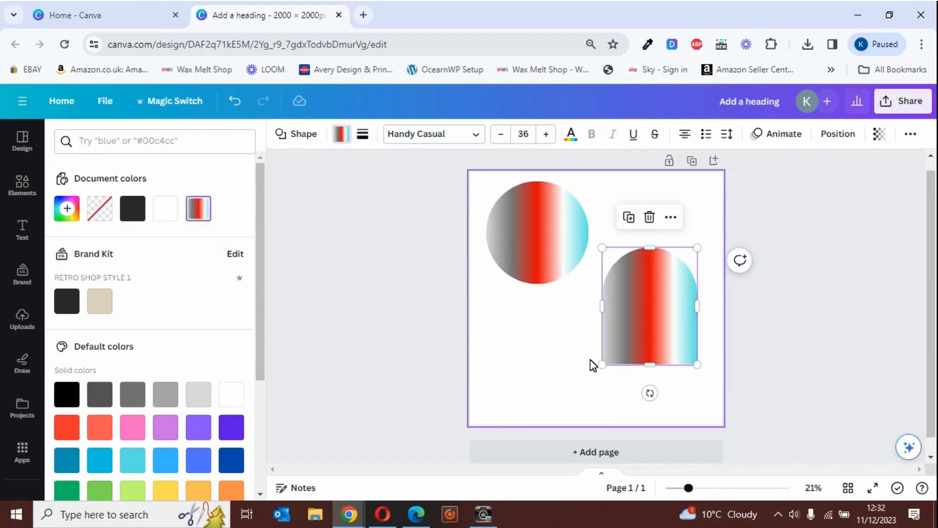
click(201, 210)
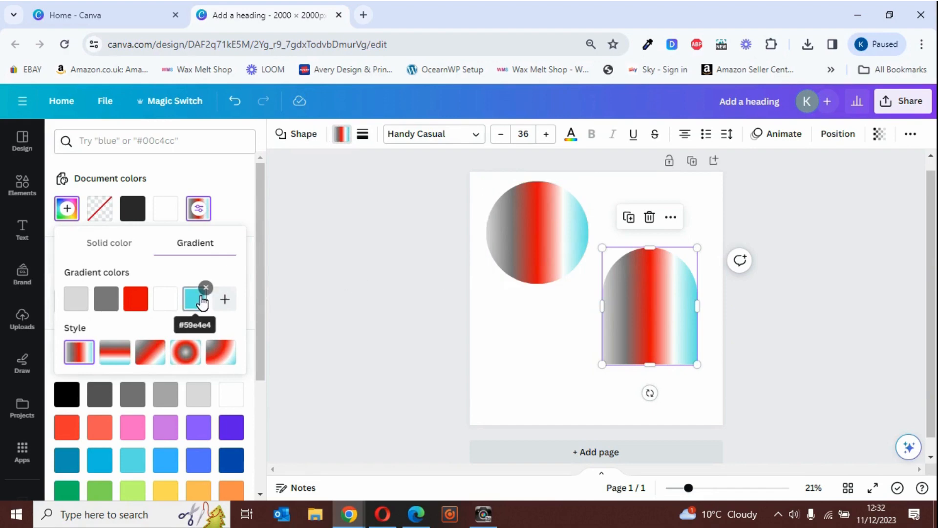
click(118, 288)
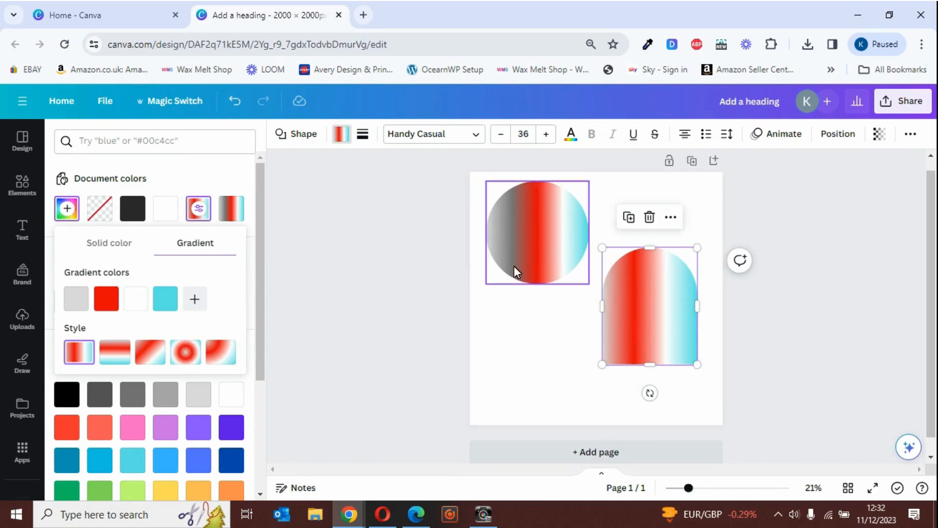
mouse_move(87, 298)
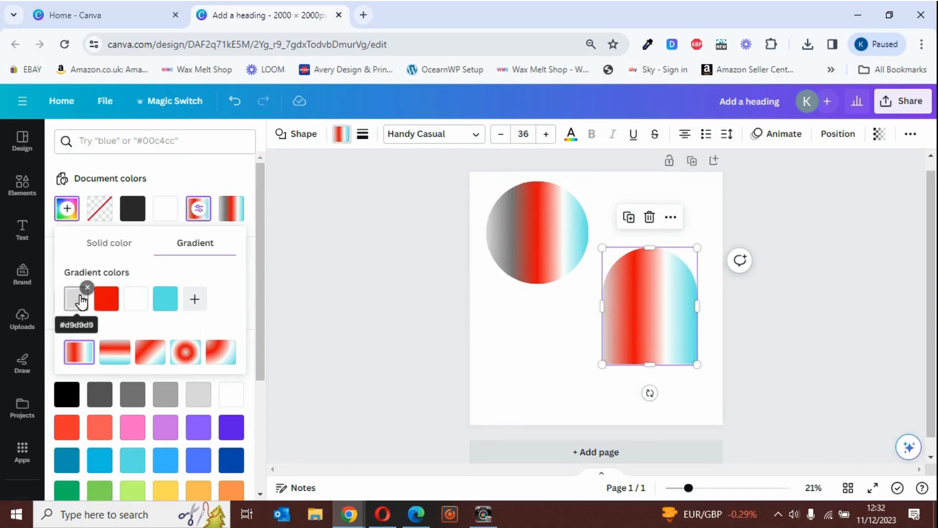
click(87, 288)
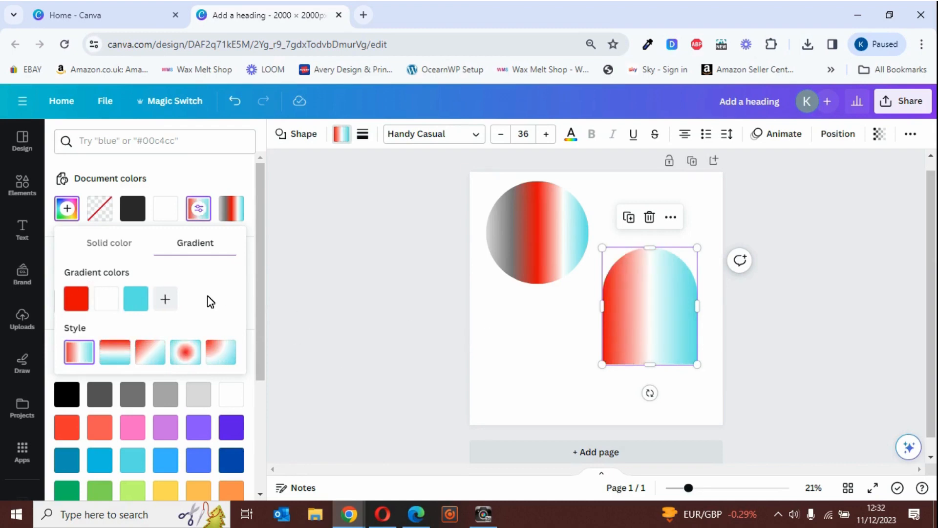
Add purple #8D48CB as the fourth color of the arch's gradient and enlarge the arch slightly
click(167, 299)
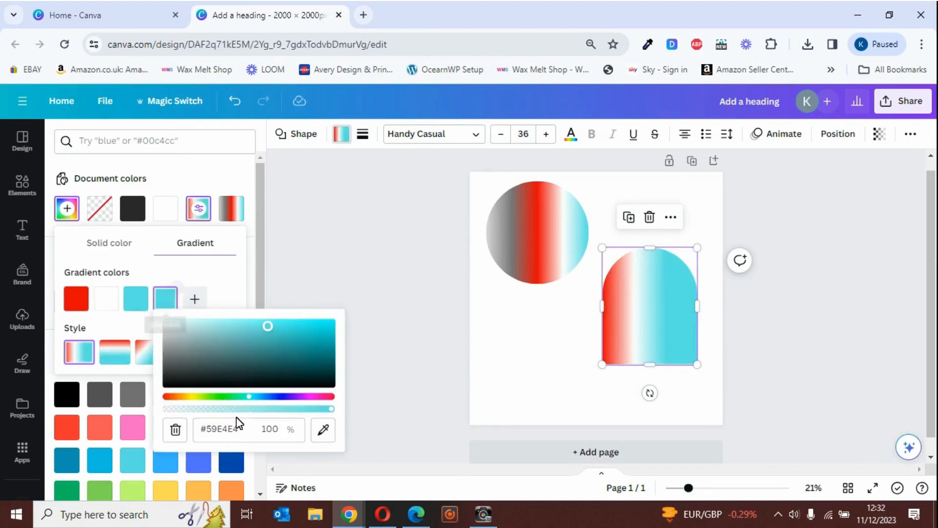
click(292, 396)
drag(268, 326, 274, 332)
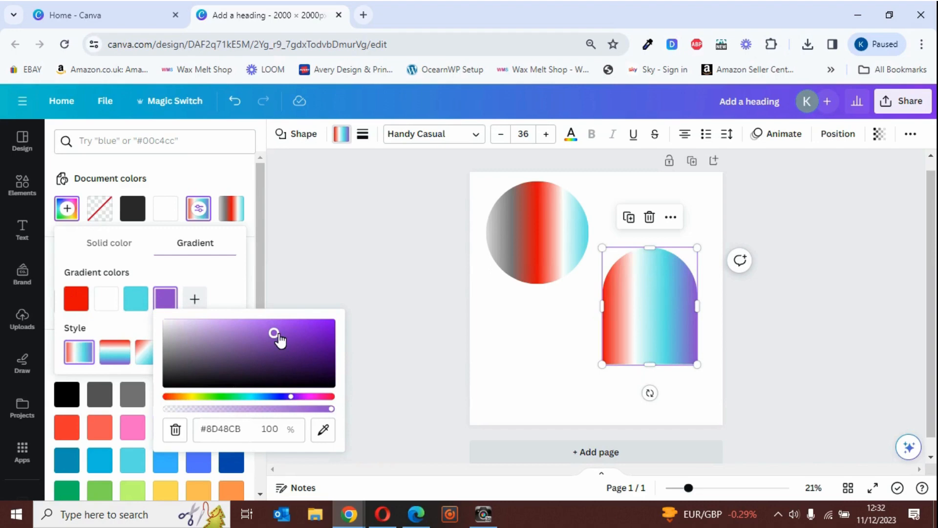
click(235, 281)
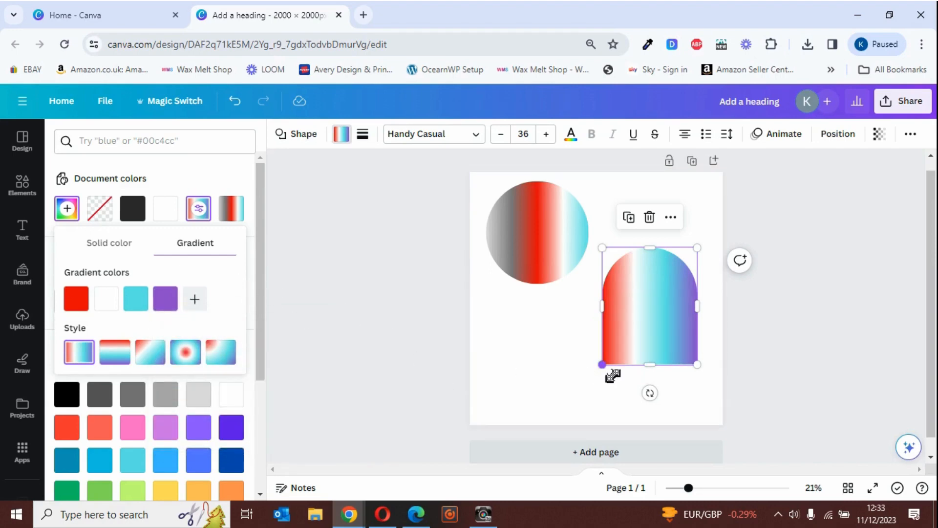
mouse_move(601, 365)
mouse_down()
mouse_move(583, 390)
mouse_move(593, 373)
mouse_up()
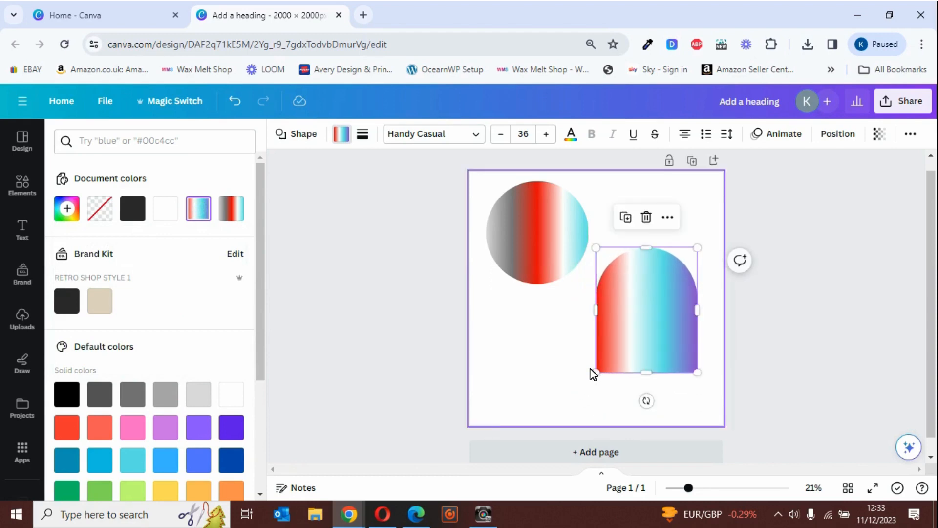
Preview the vertical, diagonal, centered circular and corner circular gradient styles on the arch, and restore the horizontal linear style
click(200, 211)
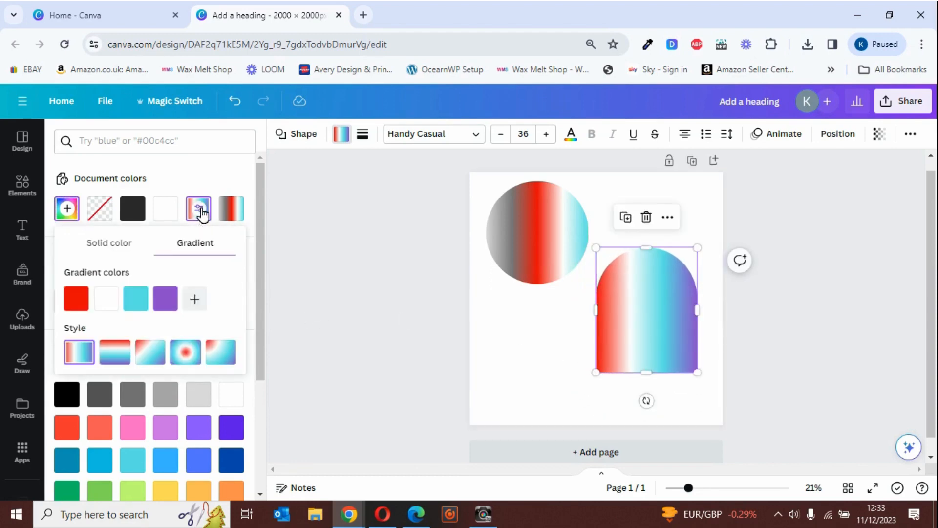
click(118, 360)
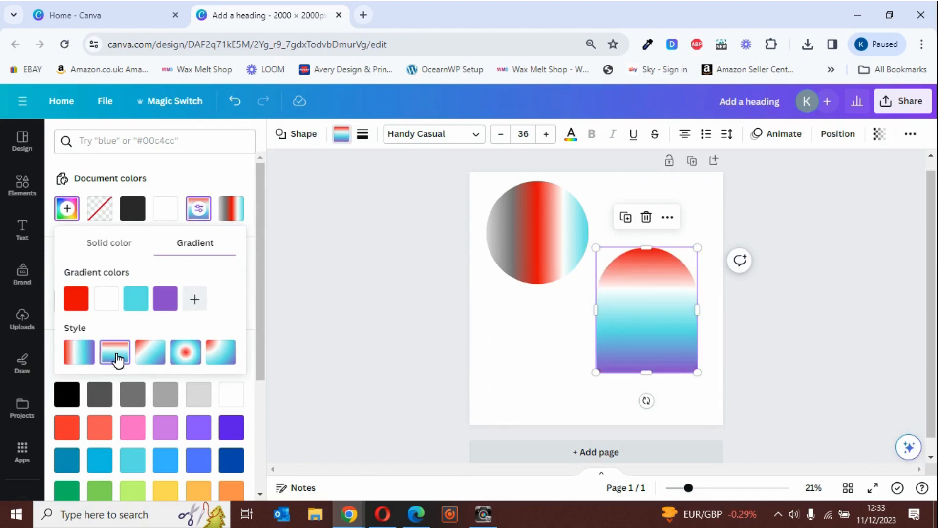
click(155, 359)
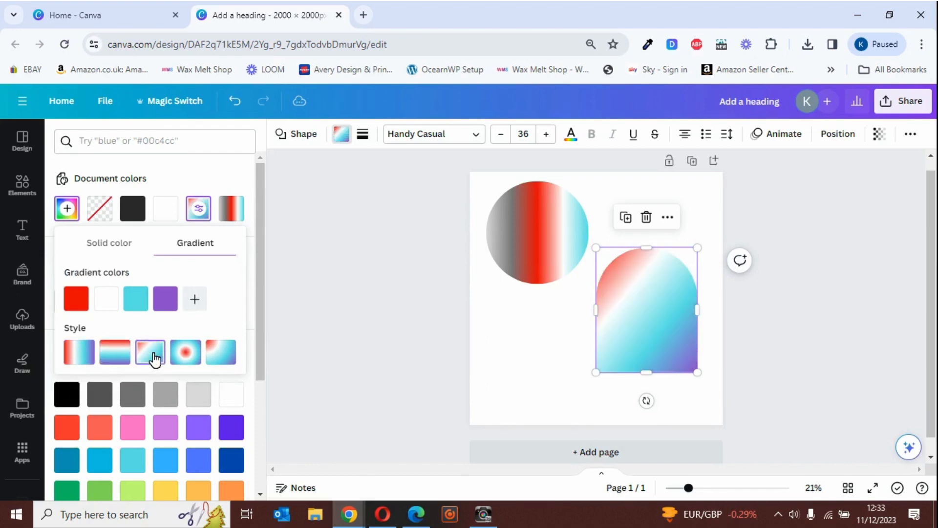
click(185, 355)
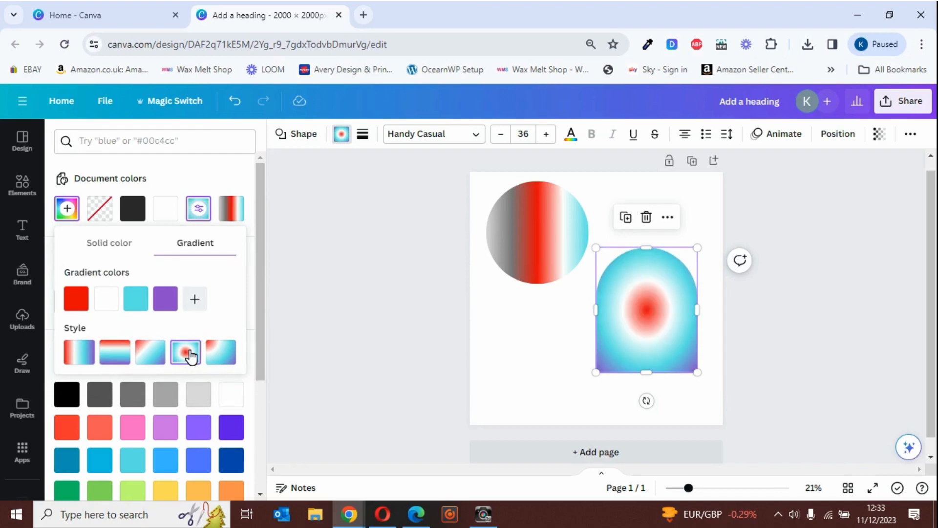
click(222, 354)
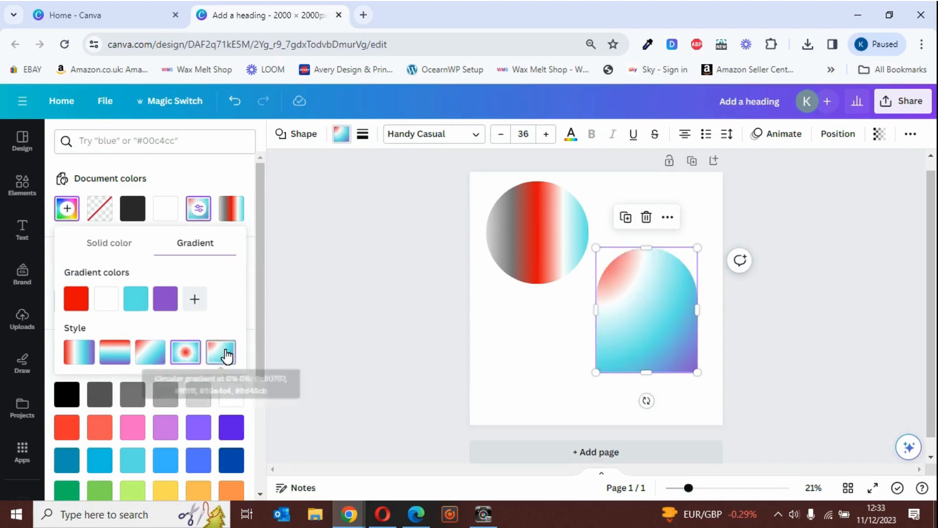
click(84, 357)
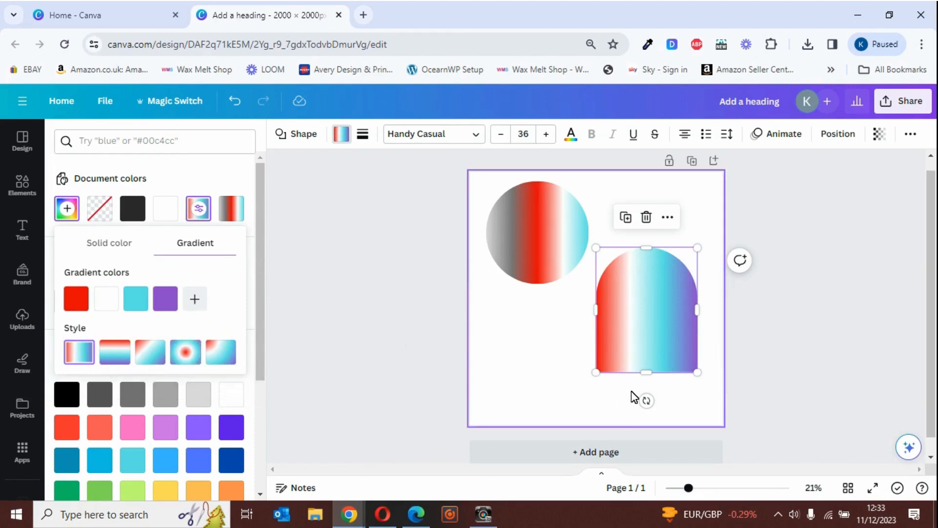
Rotate the arch about 45° clockwise, adjust its length and width below the circle, and deselect it
drag(658, 414, 584, 392)
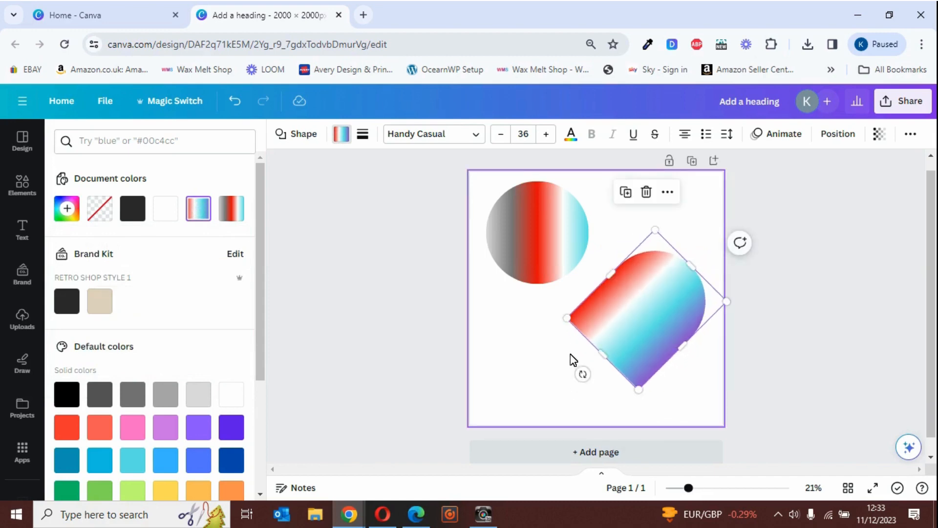
drag(614, 364, 572, 386)
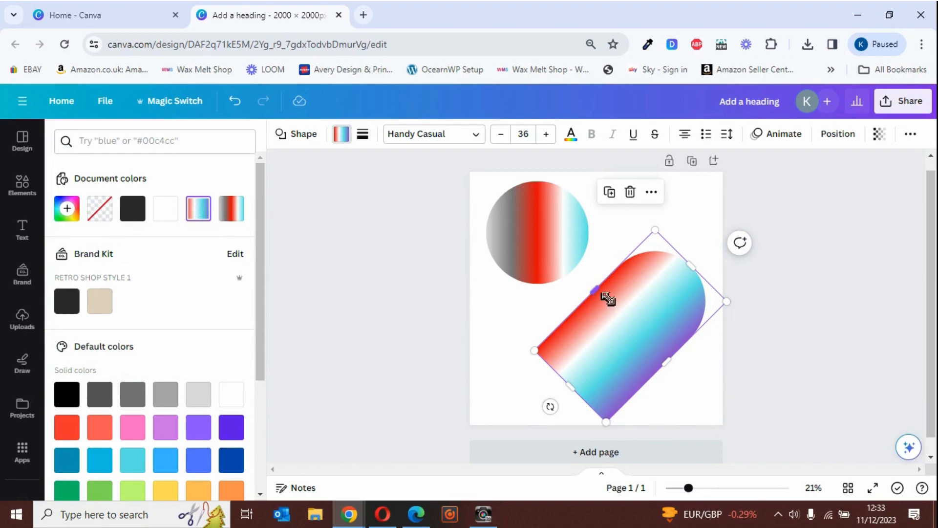
drag(606, 296, 593, 291)
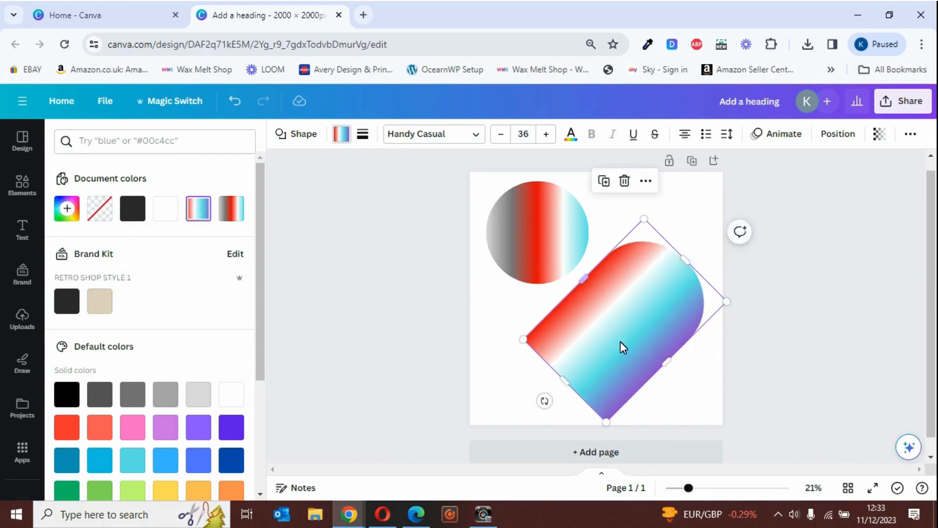
drag(618, 433, 595, 403)
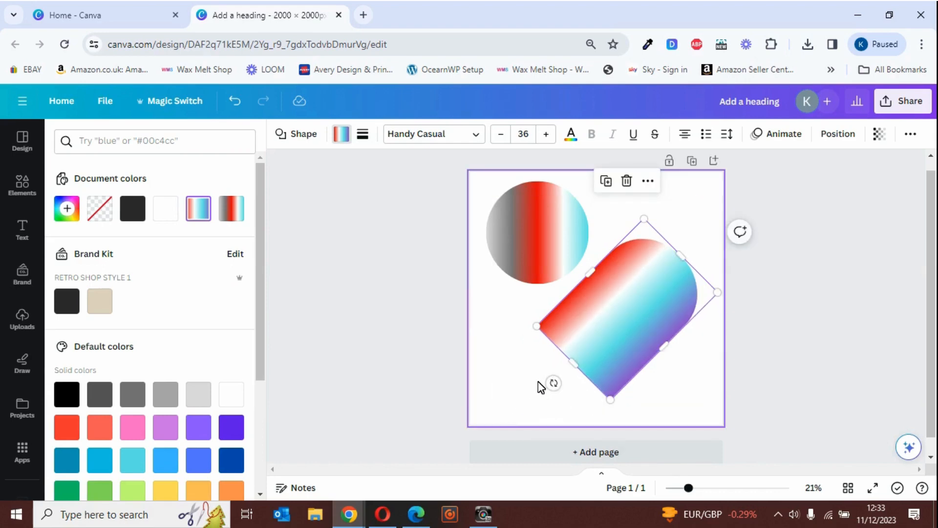
click(511, 381)
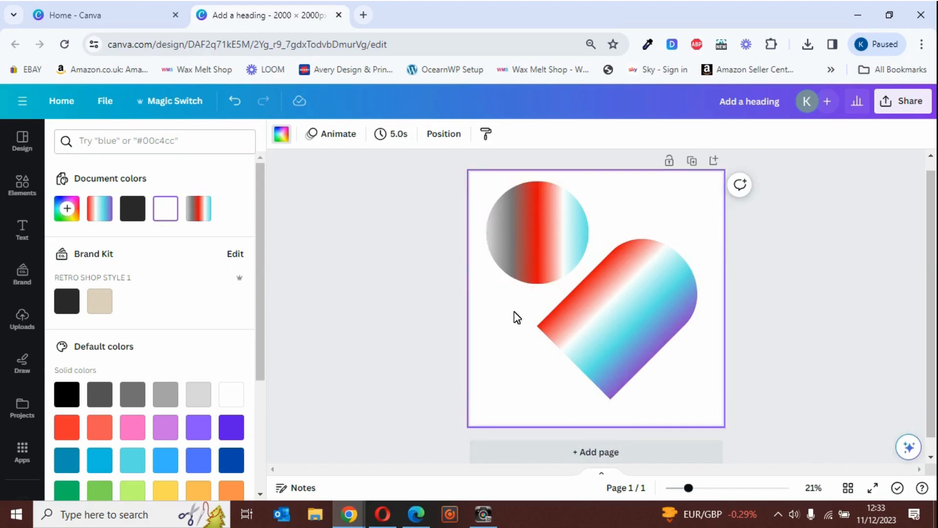
Delete the gradient circle and the rotated arch from the page
click(530, 237)
key(Delete)
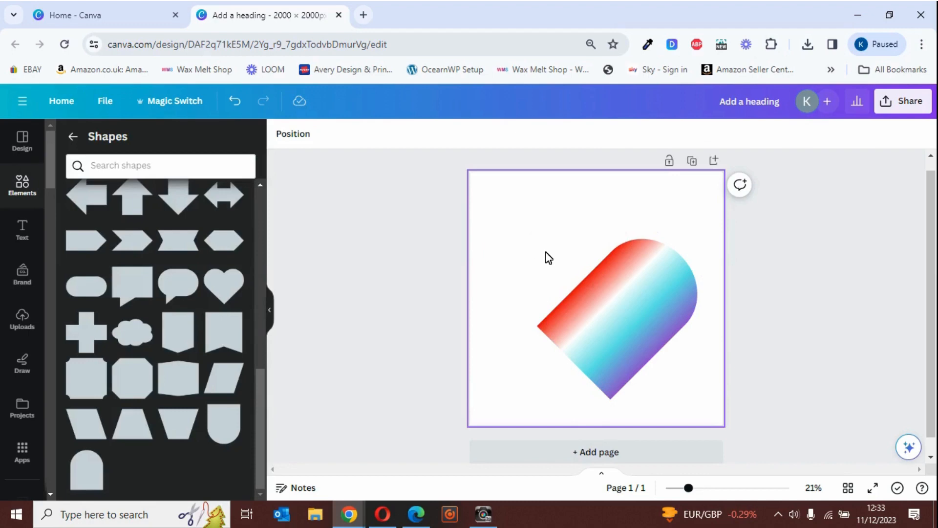
click(617, 307)
key(Delete)
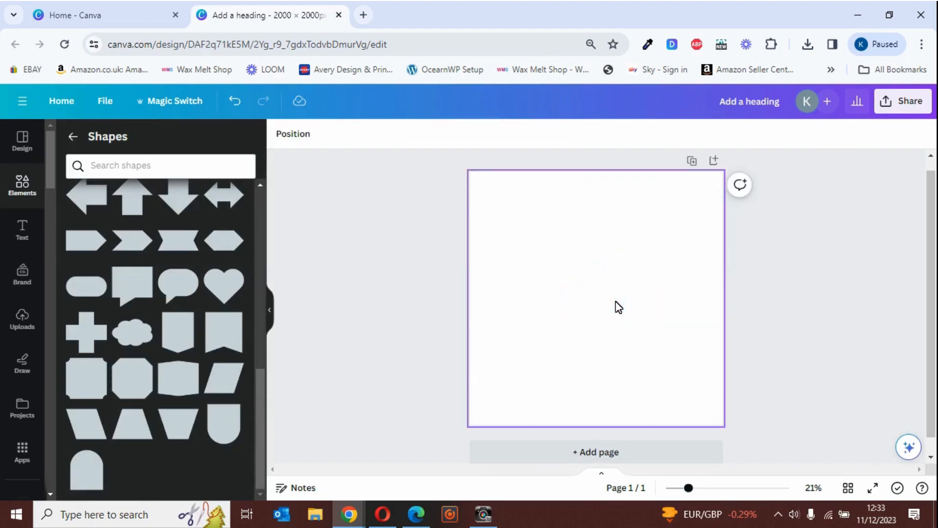
Add a square shape and enlarge it from its corners to cover the whole page
drag(261, 394, 264, 256)
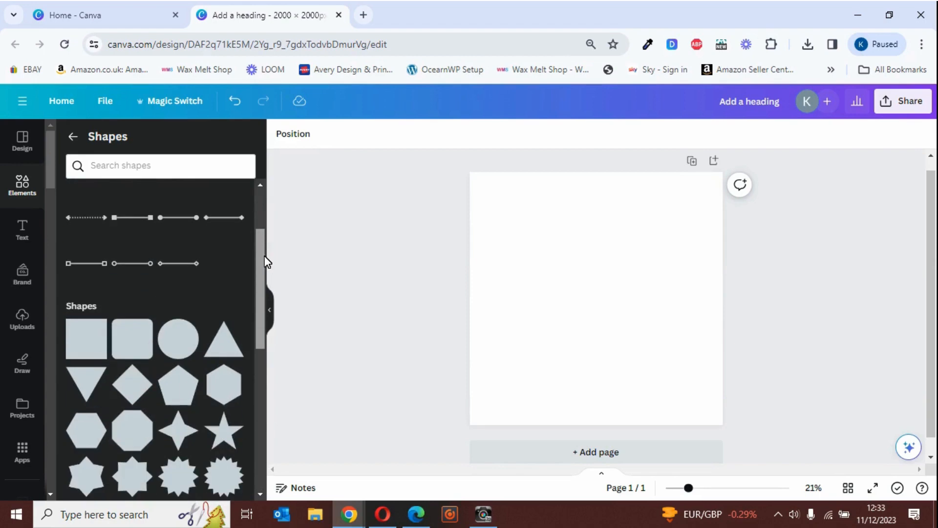
click(89, 344)
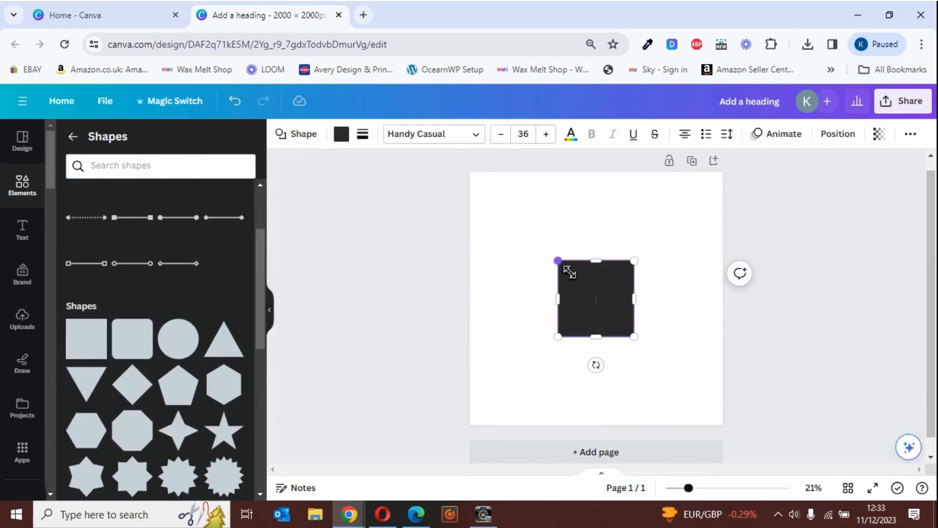
drag(566, 268, 478, 183)
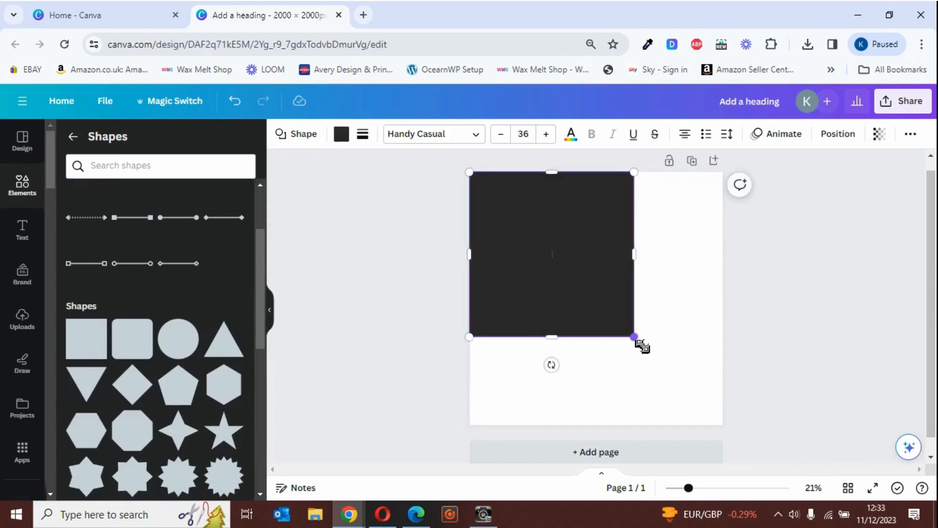
drag(641, 346, 731, 433)
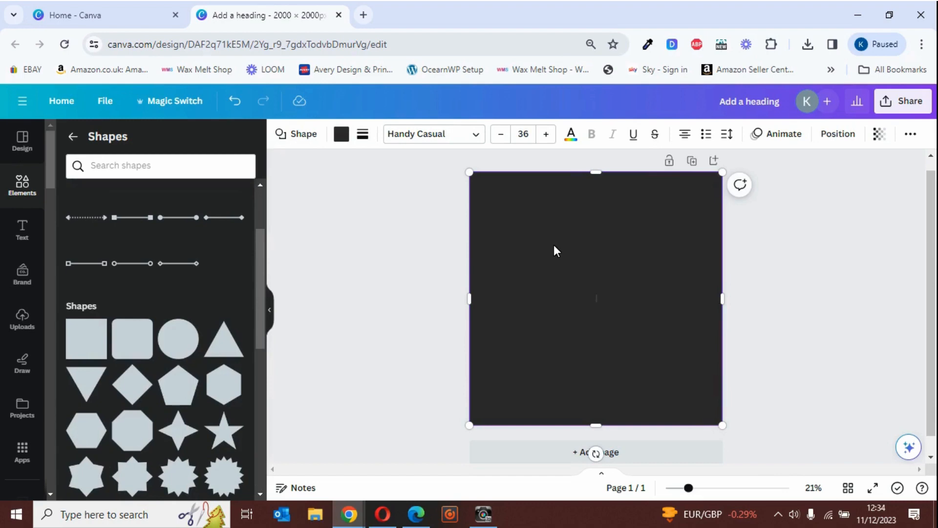
Change the page-sized square's fill from a solid color to a gradient
click(342, 135)
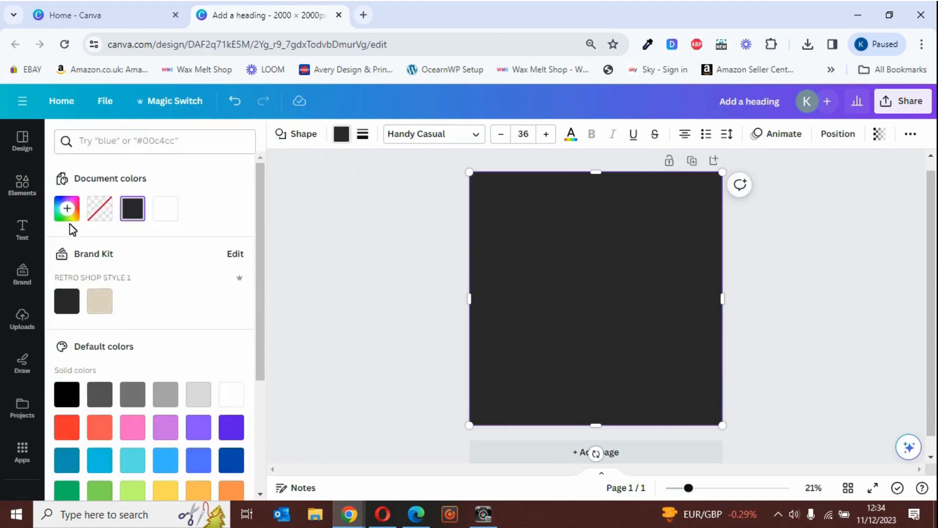
click(69, 209)
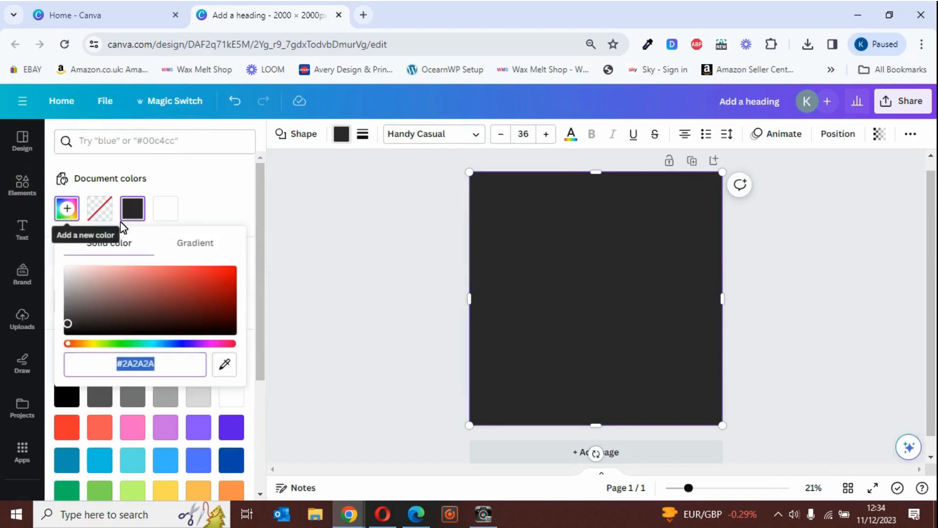
click(197, 252)
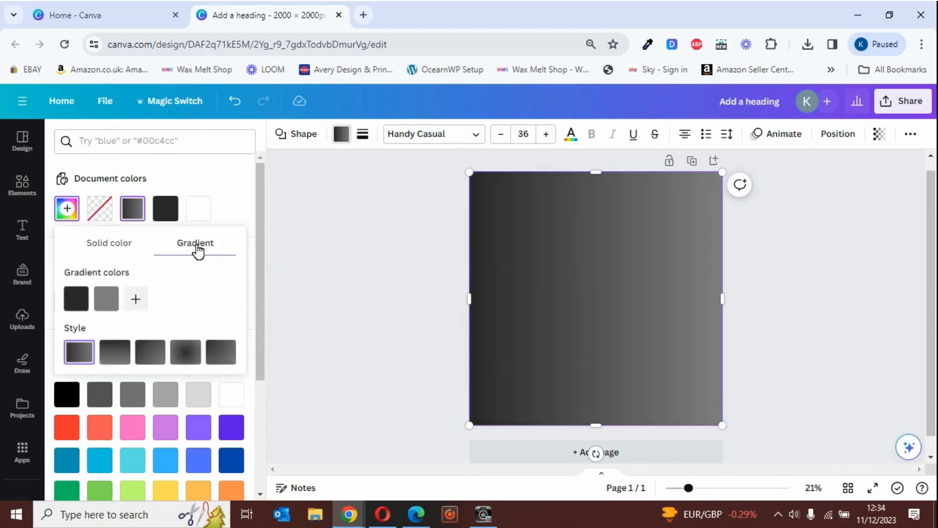
Add a third color, pink #E6079A, to the page-sized square's gradient
drag(260, 204, 260, 241)
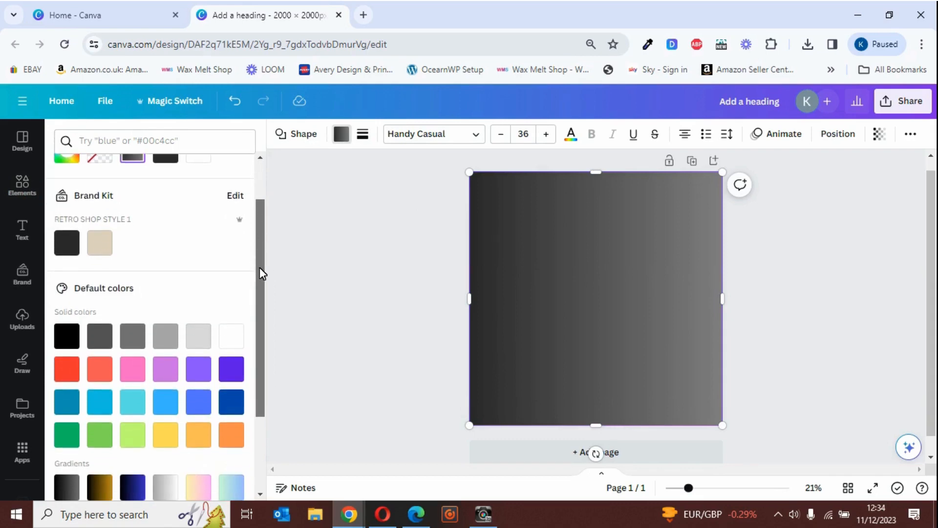
drag(259, 268, 258, 211)
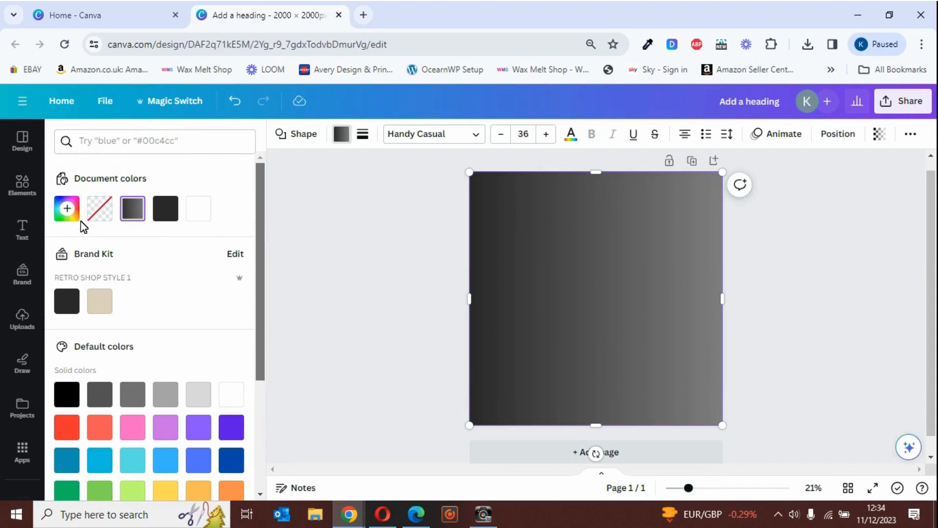
click(68, 210)
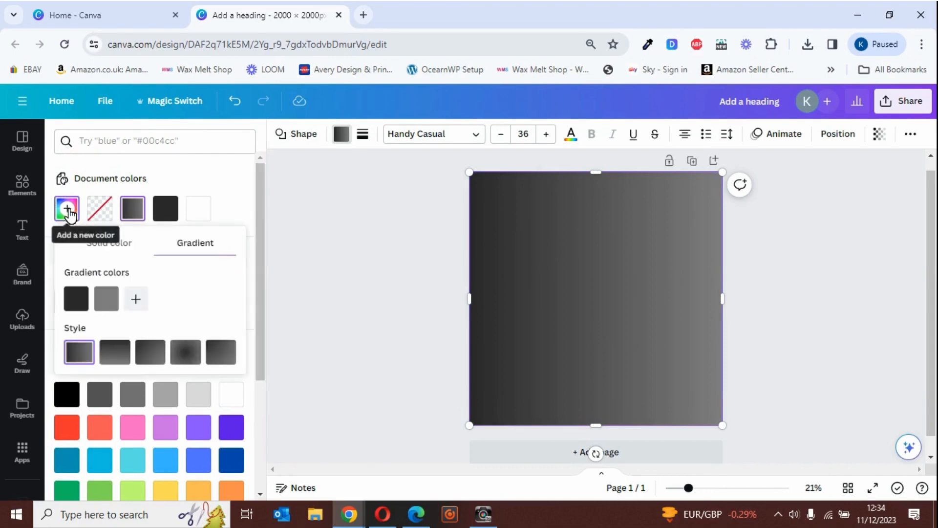
click(137, 300)
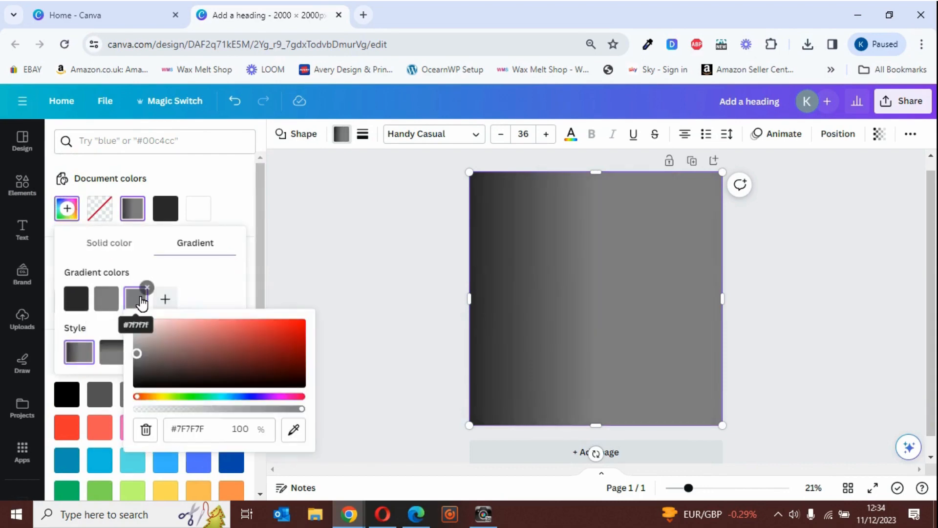
click(285, 396)
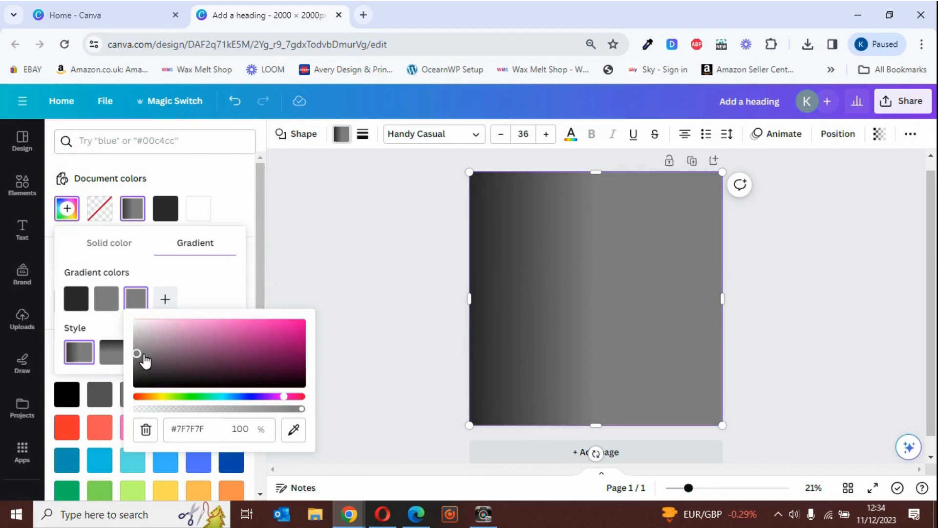
drag(141, 355, 300, 325)
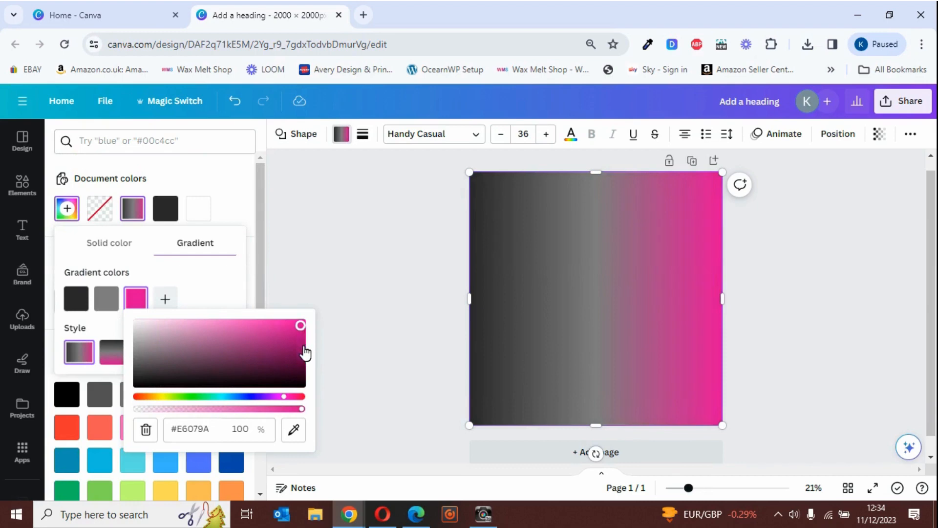
click(196, 288)
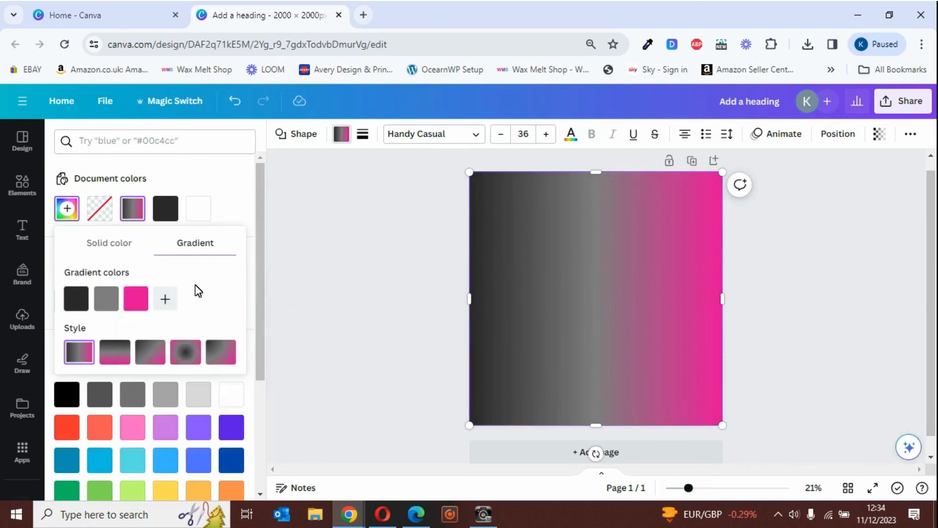
Add a fourth gradient color and shift its hue to turquoise #07E6D2
click(166, 300)
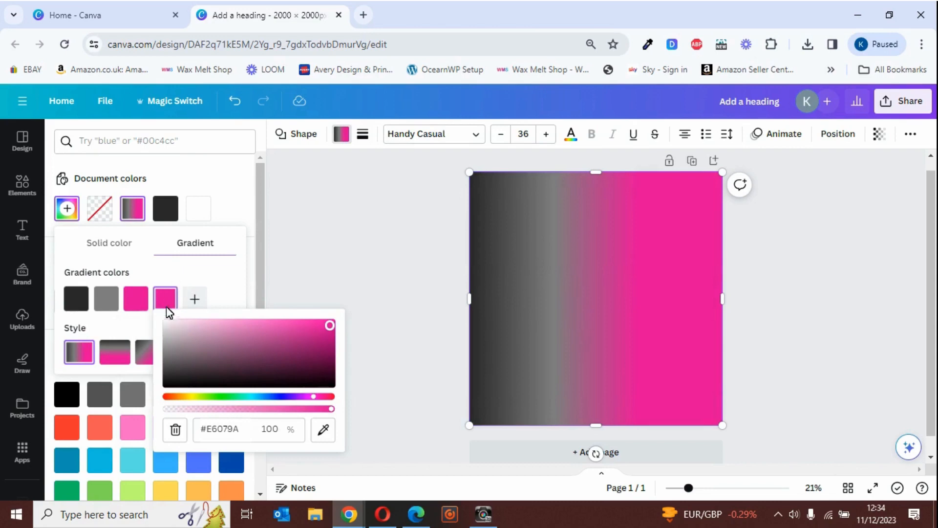
click(249, 396)
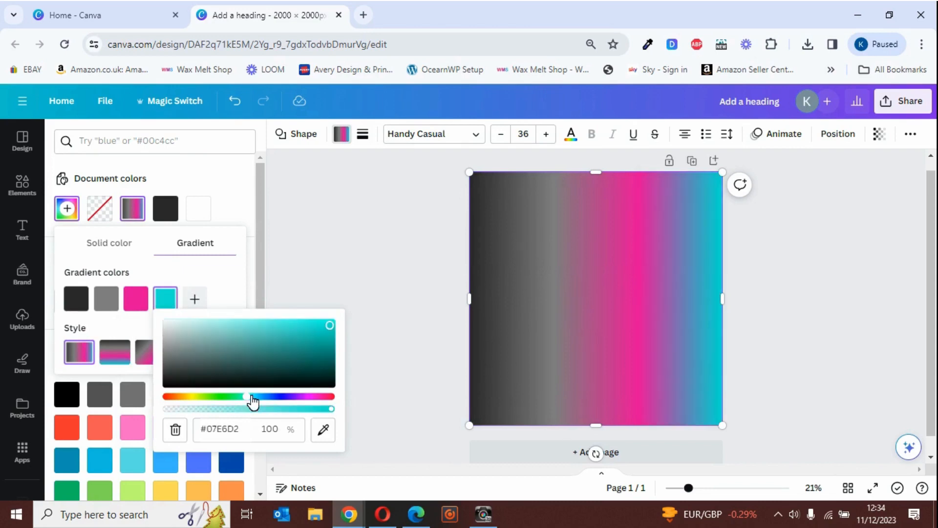
click(237, 277)
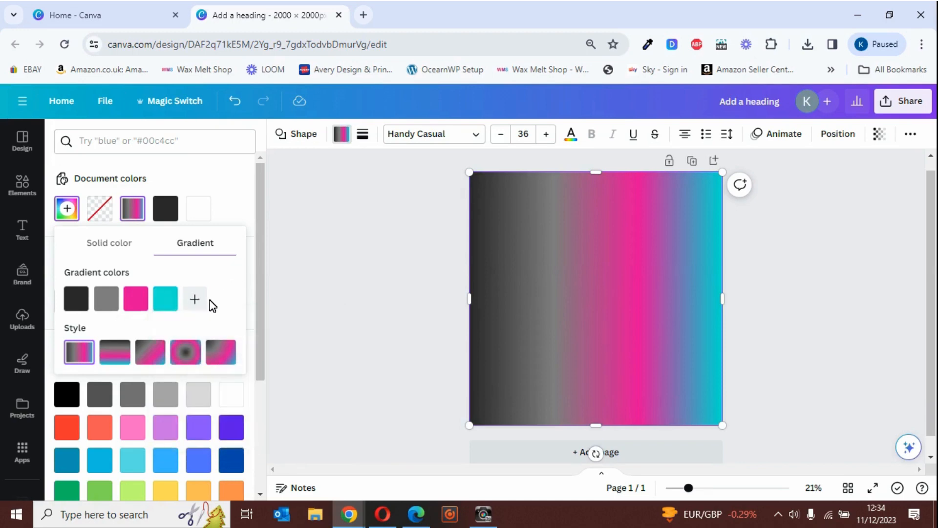
Add a fifth gradient color and set its hex code to white #FFFFFF
click(194, 299)
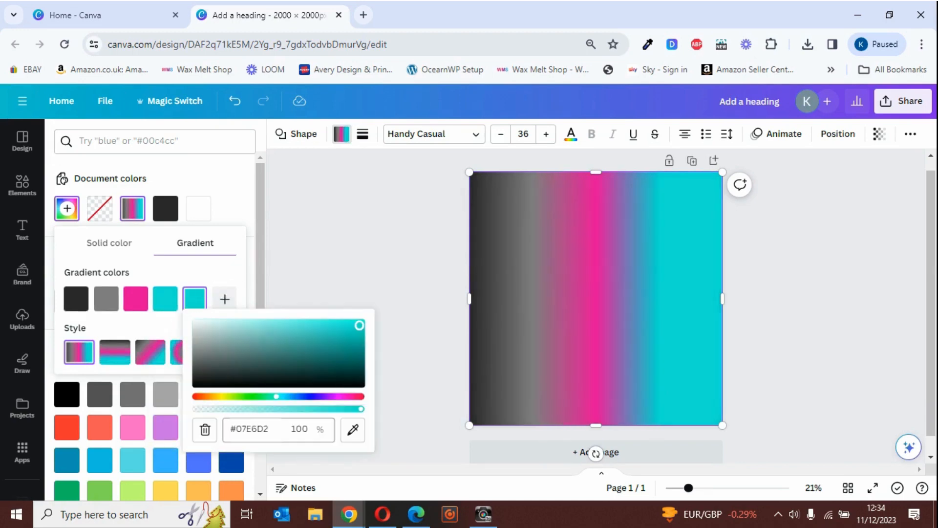
click(278, 429)
click(279, 429)
key(BackSpace)
key(BackSpace)
key(BackSpace)
key(BackSpace)
key(BackSpace)
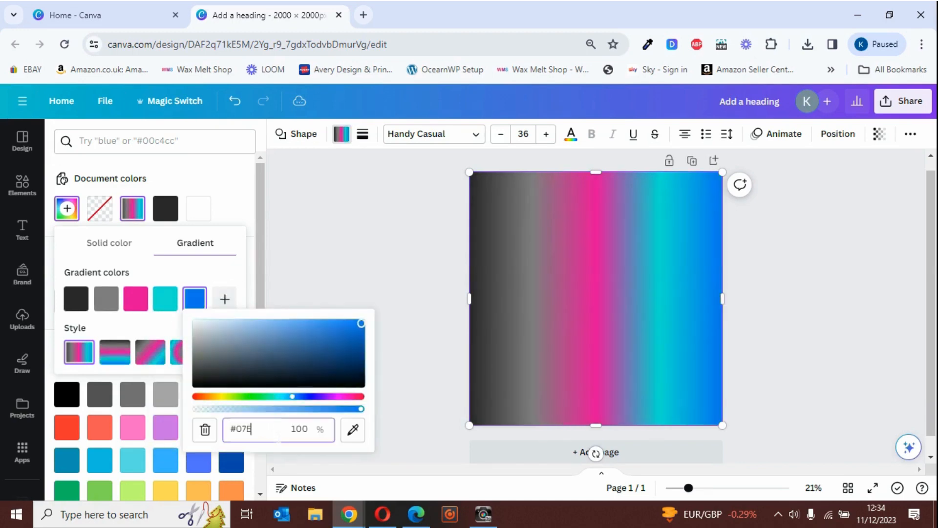
key(BackSpace)
text(FFFFFF)
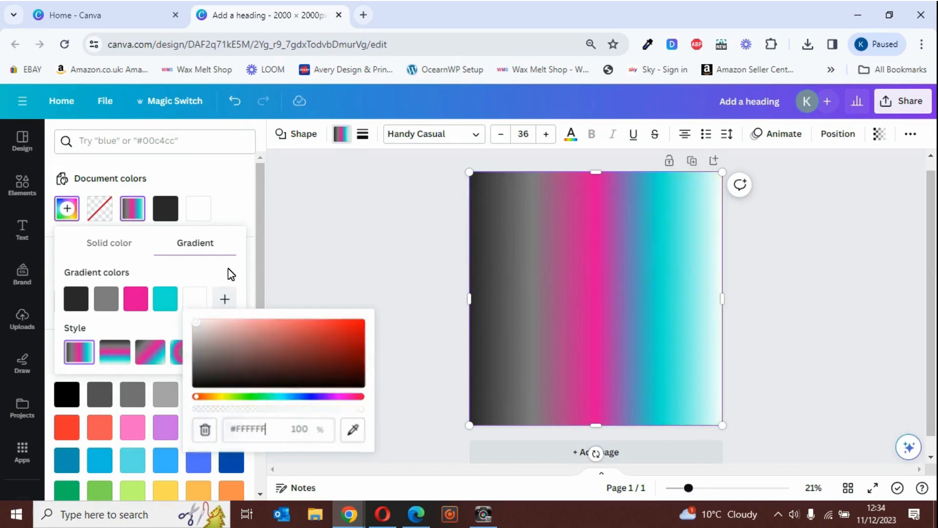
Add a sixth gradient color after the white and make it orange #EF4405
click(226, 299)
click(226, 299)
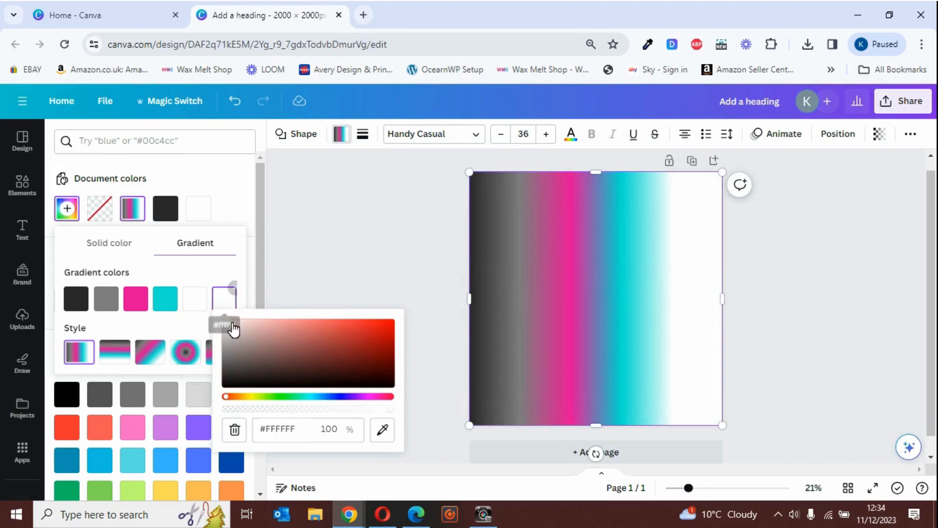
click(237, 398)
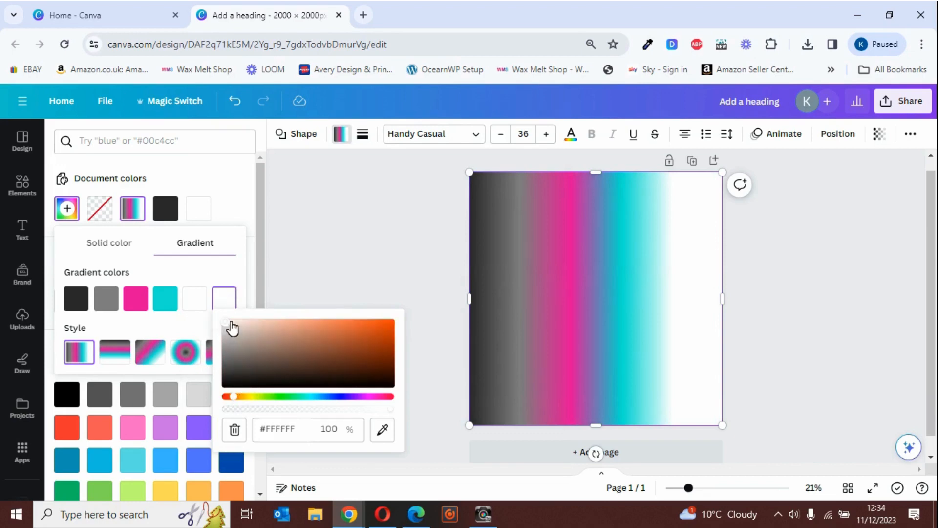
drag(232, 328, 387, 323)
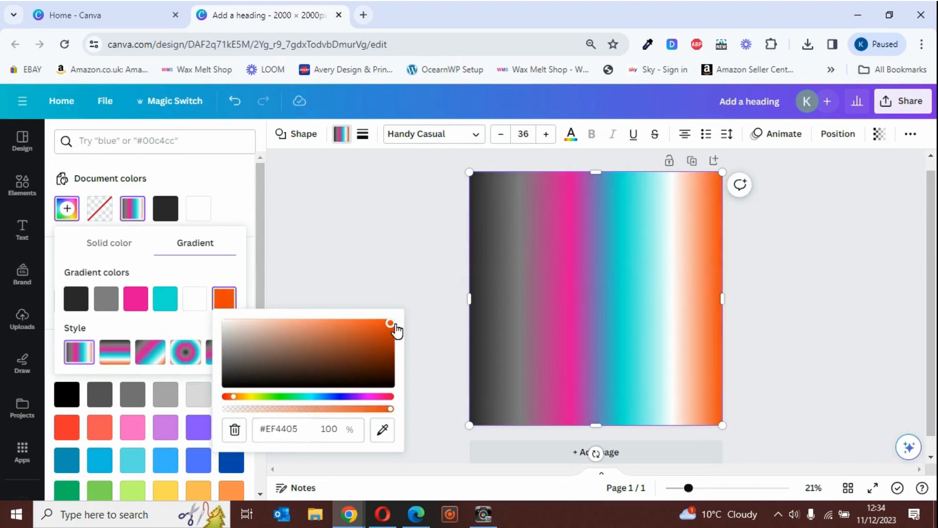
click(230, 272)
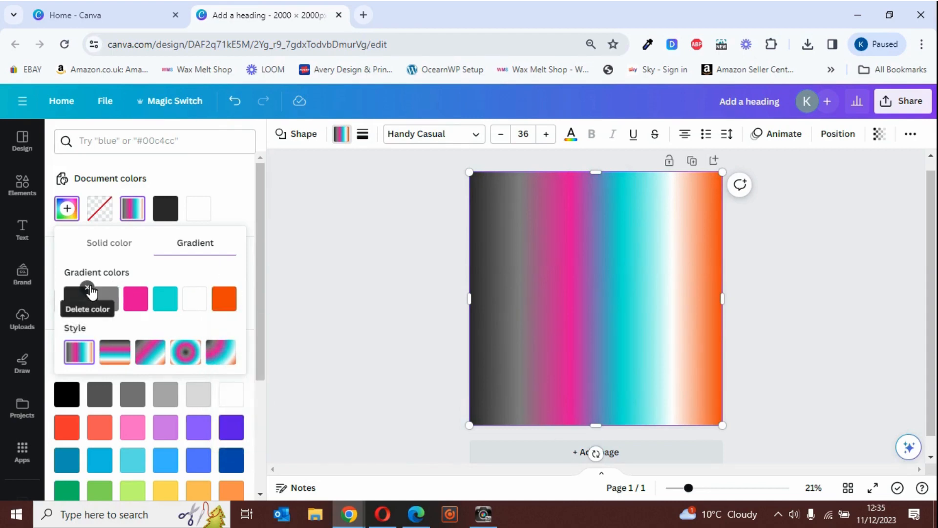
Remove the black and gray colors from the gradient and add red #F60808 as its last color
click(87, 289)
click(87, 288)
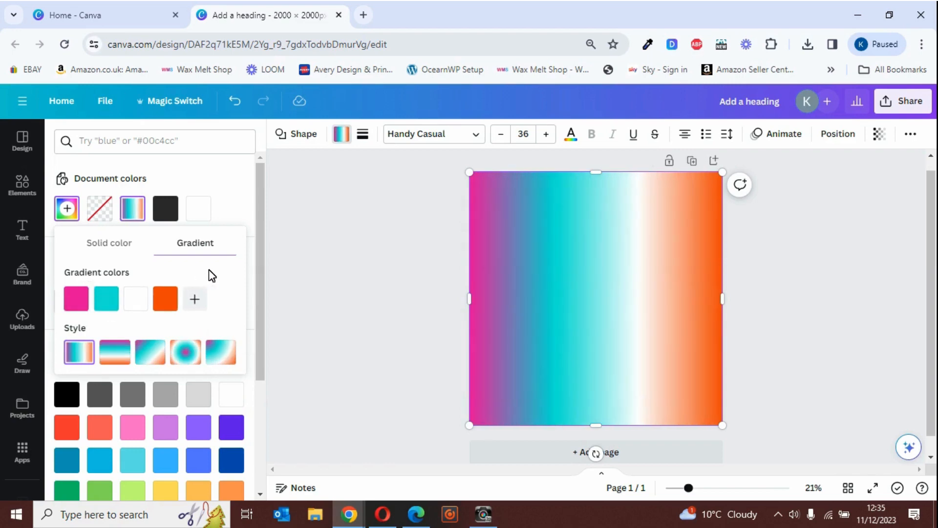
click(196, 299)
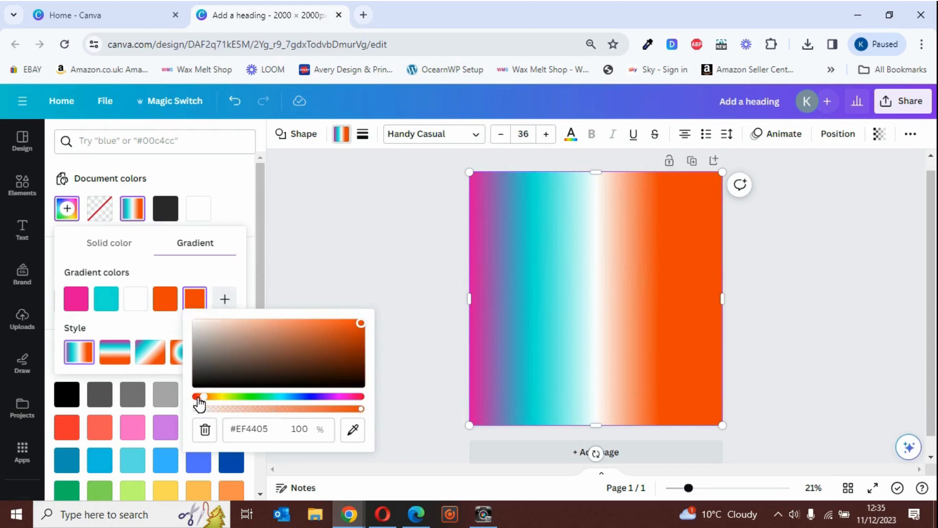
drag(199, 403, 196, 402)
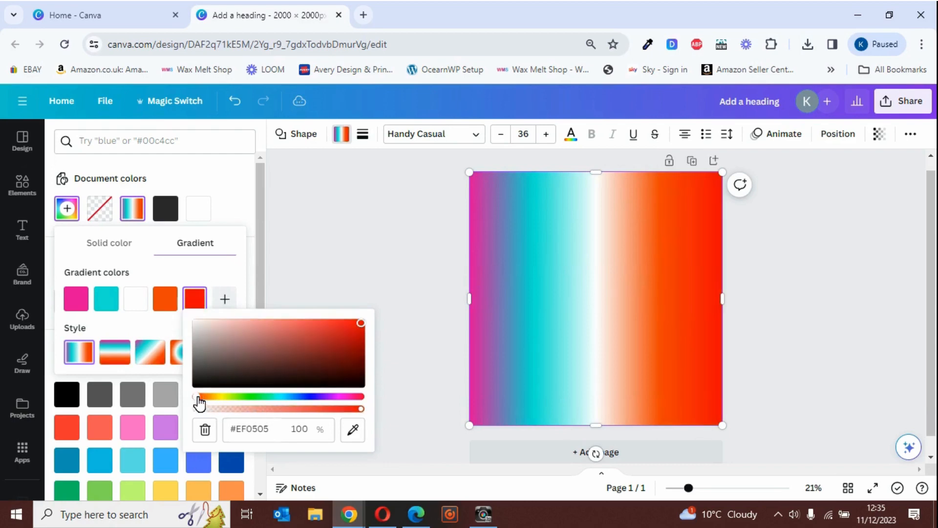
click(361, 323)
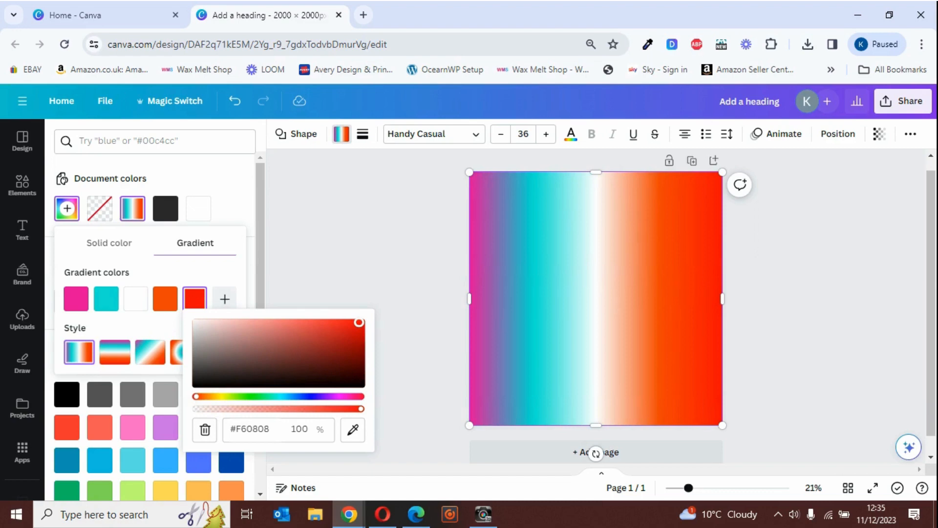
click(228, 267)
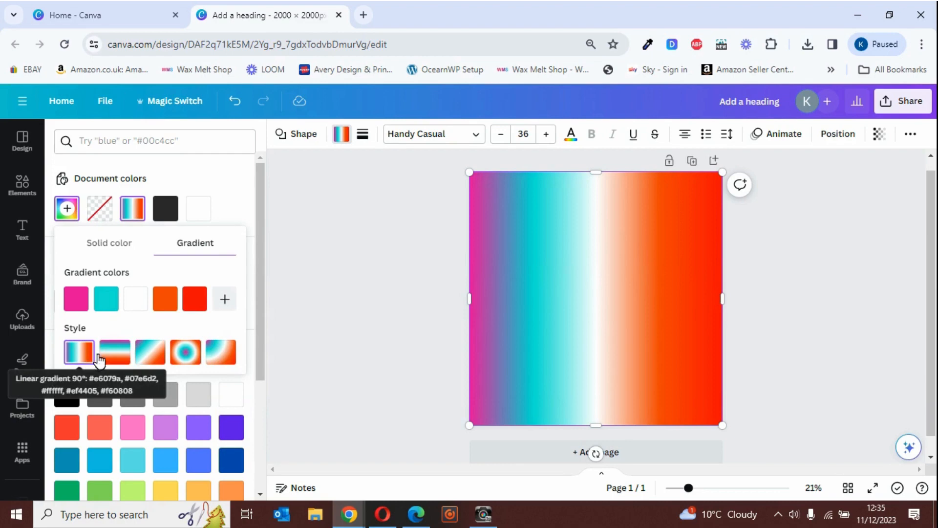
Try the diagonal, centered radial and corner radial gradient styles, then settle on the top-to-bottom linear style
click(119, 359)
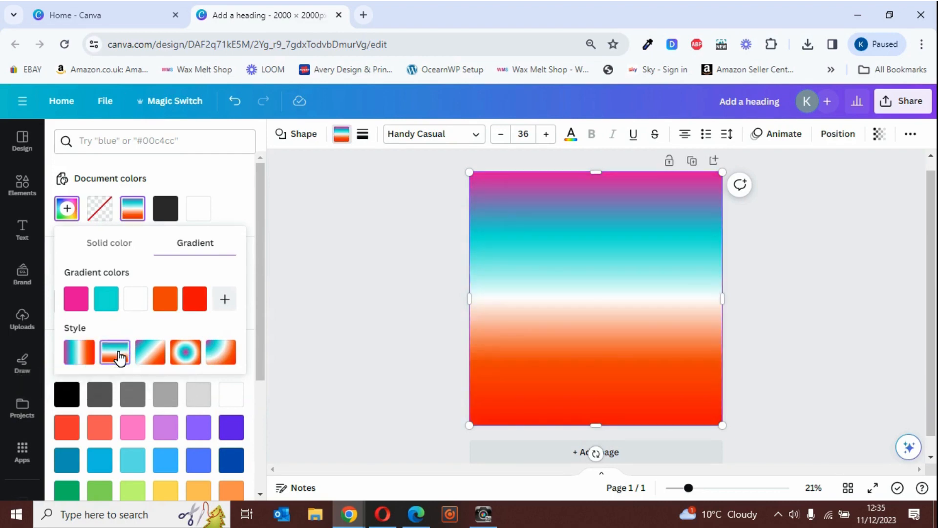
click(155, 357)
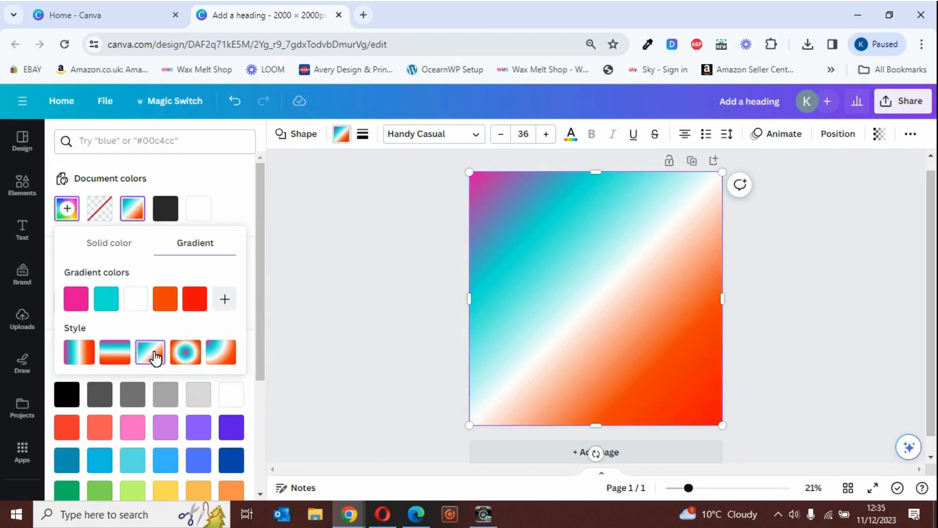
click(188, 351)
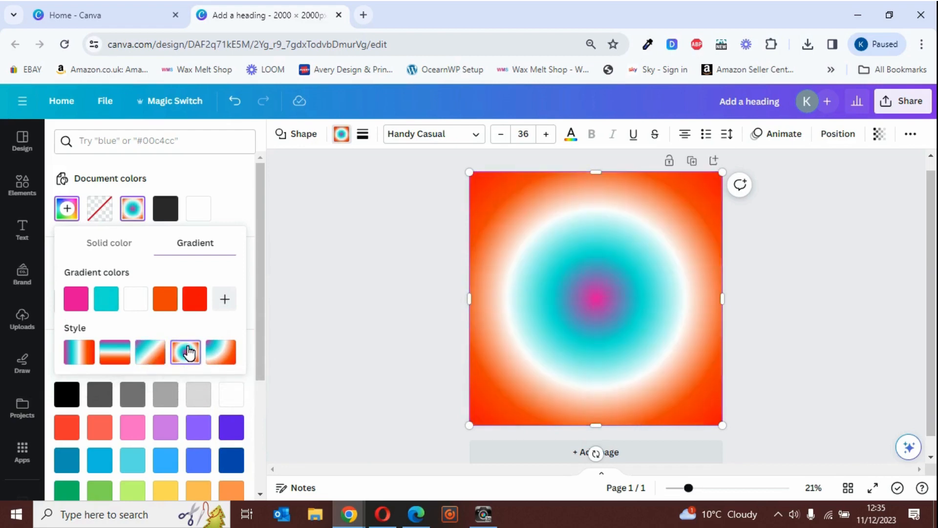
click(222, 355)
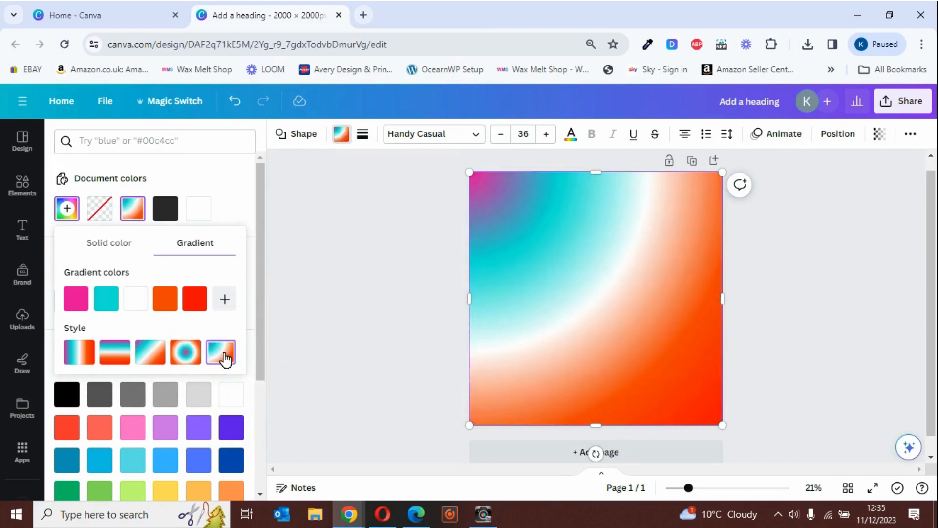
click(194, 356)
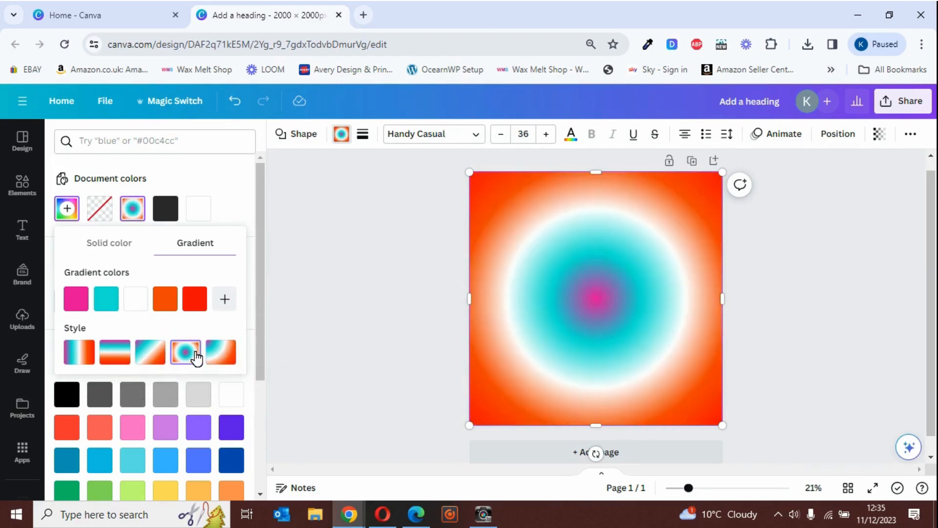
click(153, 353)
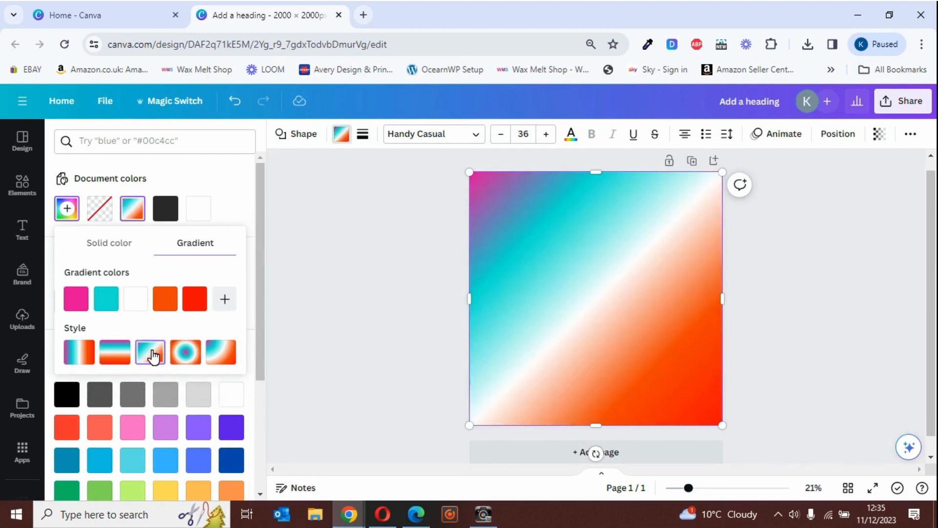
click(119, 353)
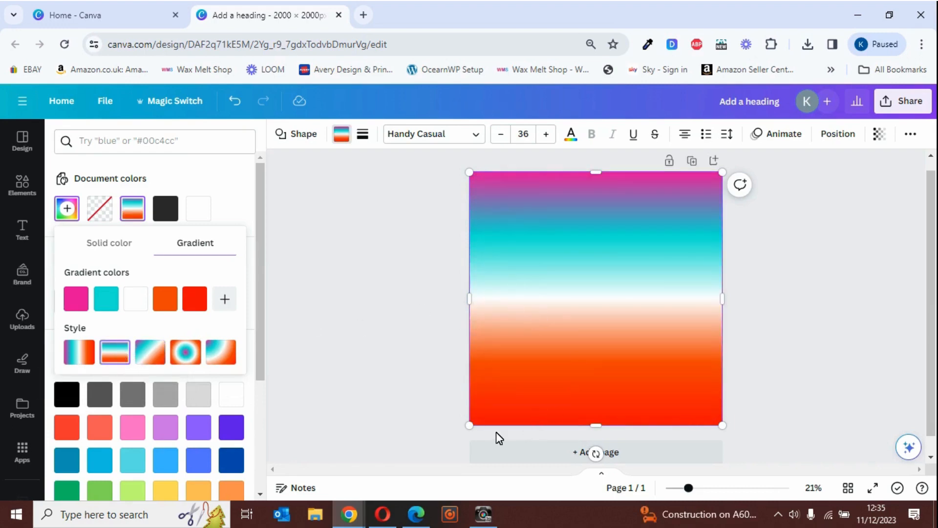
Enlarge the gradient square beyond all the page edges and rotate it about 25° clockwise so its colors run diagonally
drag(471, 429, 416, 465)
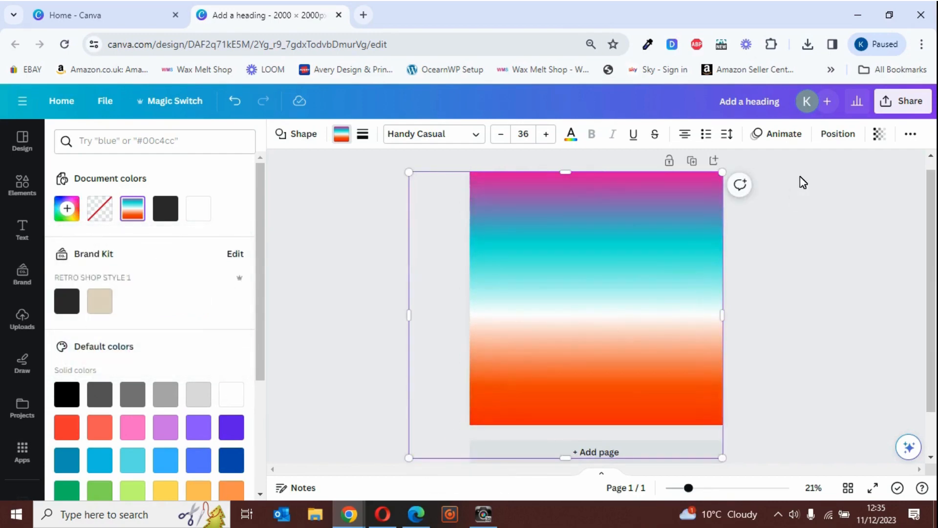
drag(722, 172, 762, 153)
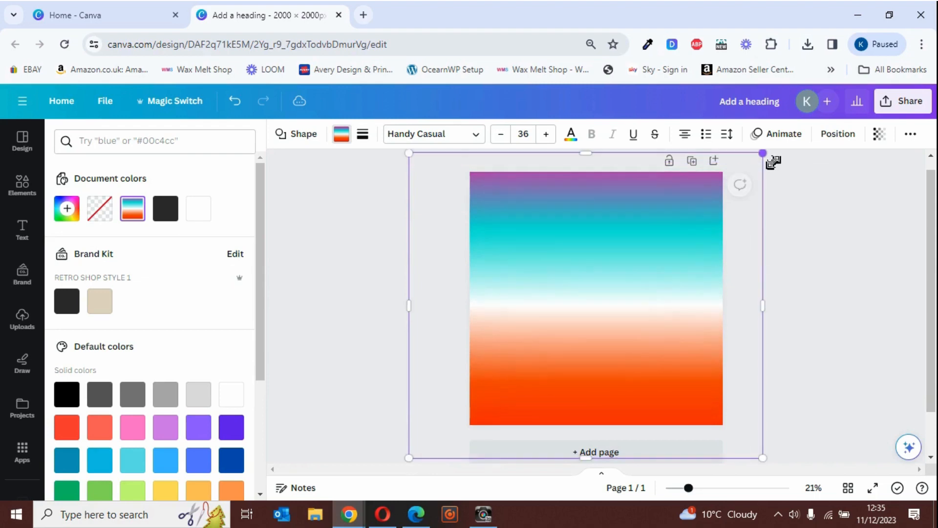
drag(689, 488, 678, 488)
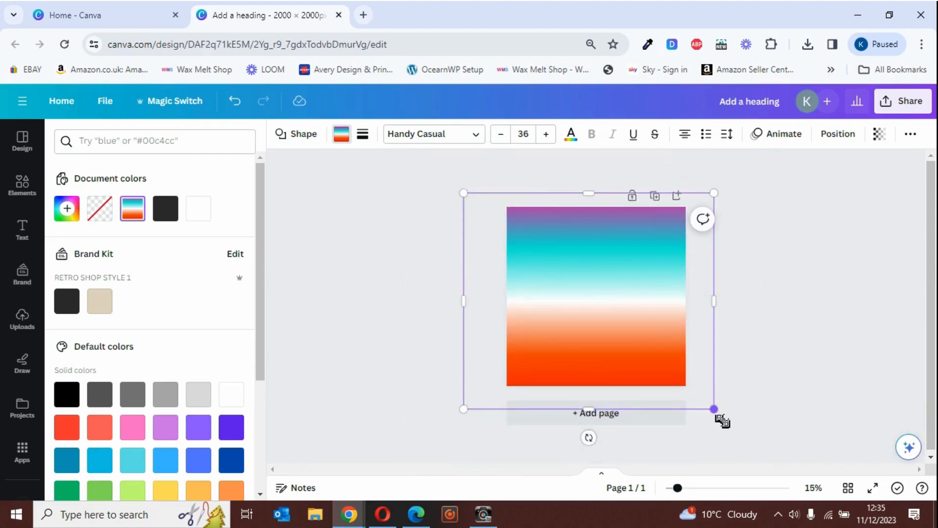
drag(714, 408, 731, 423)
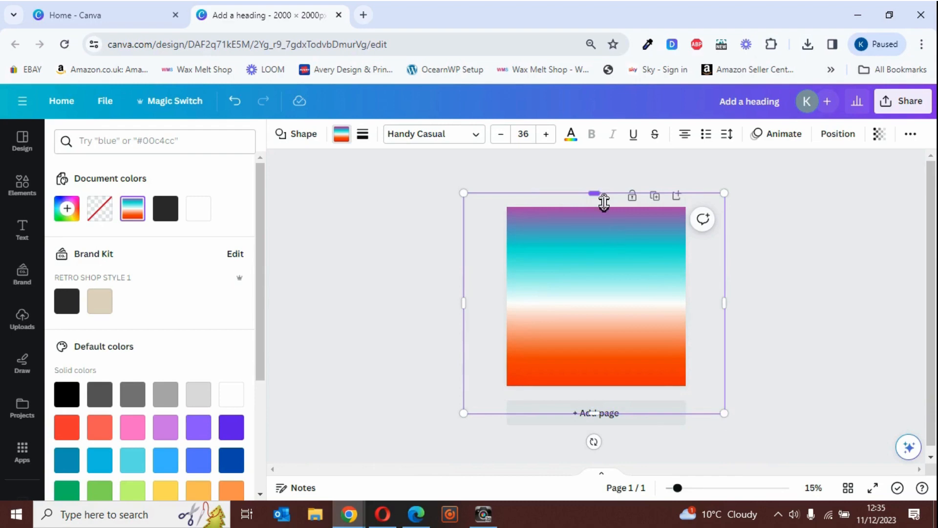
drag(594, 194, 593, 180)
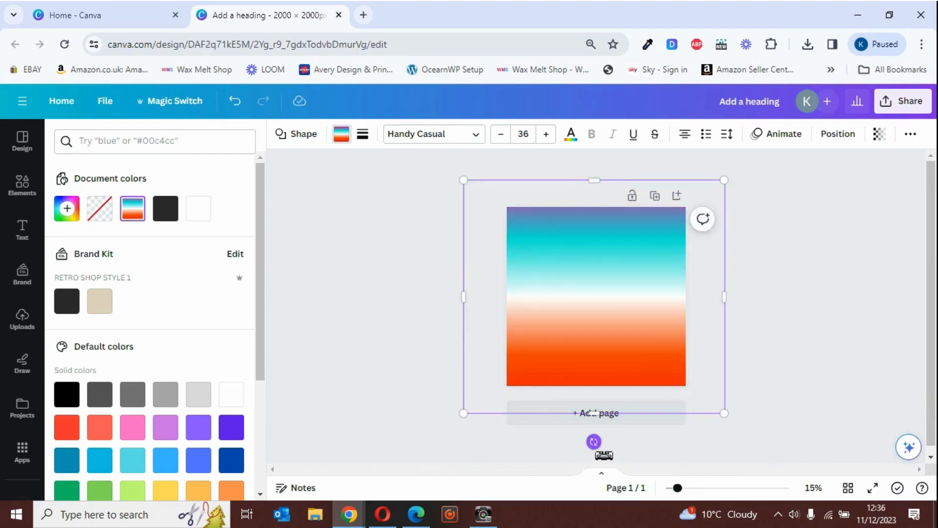
drag(604, 455, 550, 418)
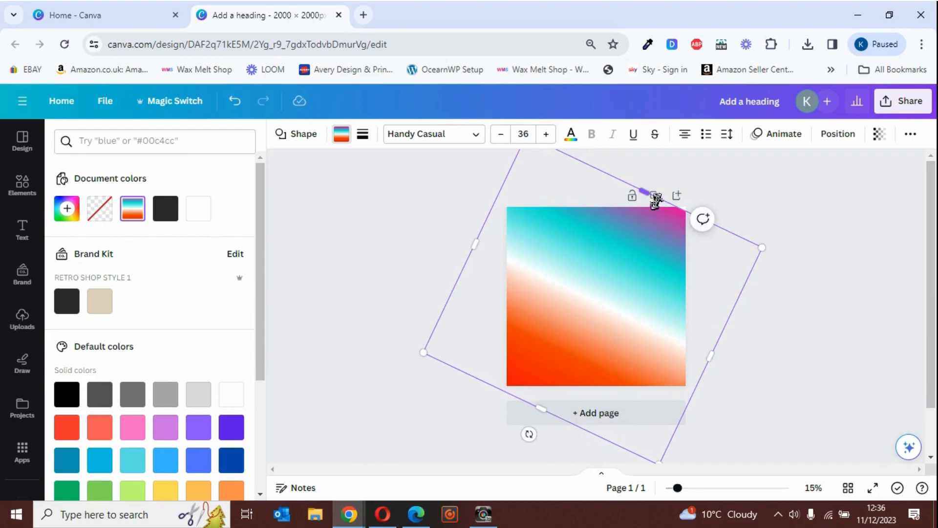
Stretch the rotated gradient square further beyond the page along its upper and lower sides to shift the color bands, and deselect it
drag(655, 200, 693, 182)
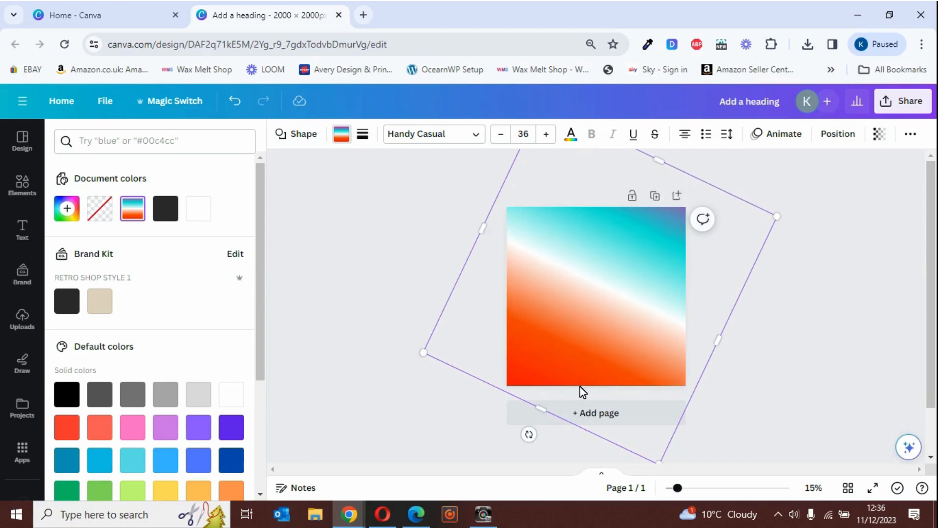
drag(545, 413, 529, 434)
mouse_move(468, 357)
mouse_down()
mouse_move(477, 345)
mouse_move(469, 329)
mouse_move(471, 352)
mouse_move(511, 378)
mouse_move(497, 379)
mouse_move(471, 356)
mouse_up()
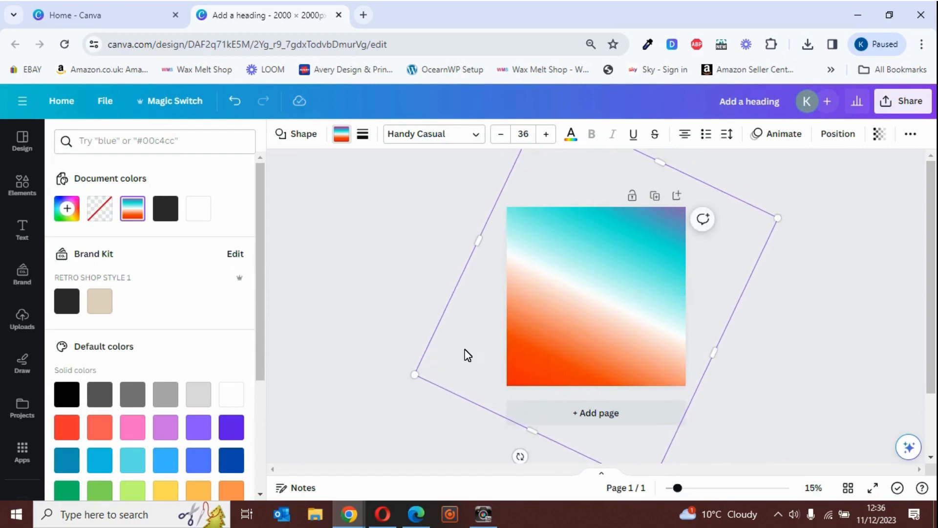
click(354, 258)
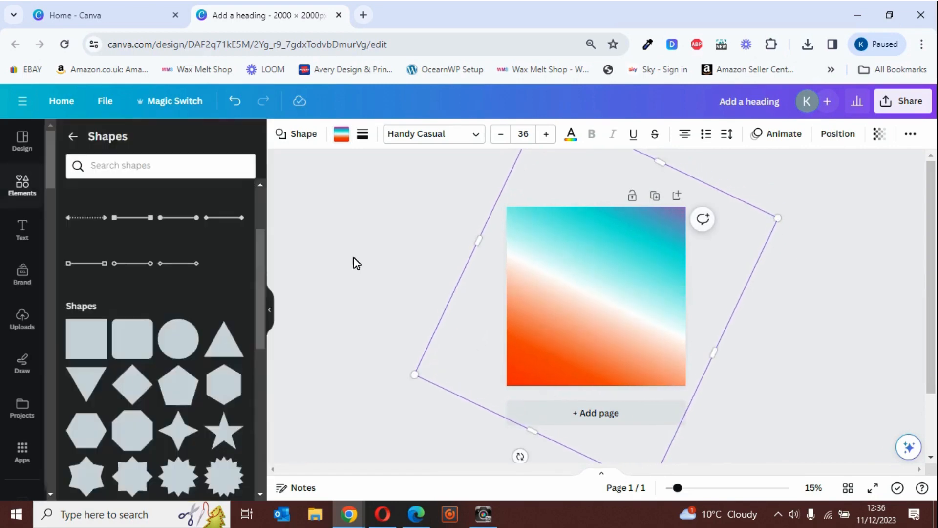
click(424, 224)
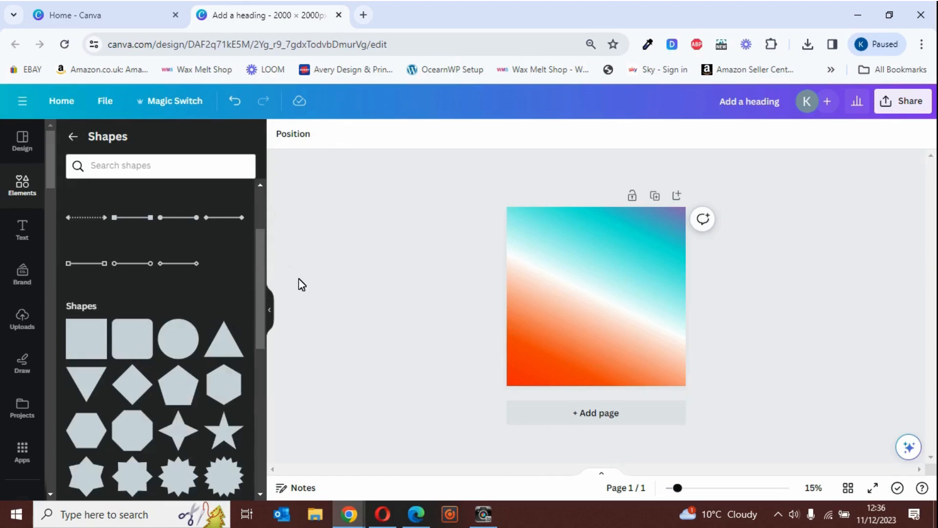
Reselect the gradient square and open its gradient colors and style settings
click(521, 237)
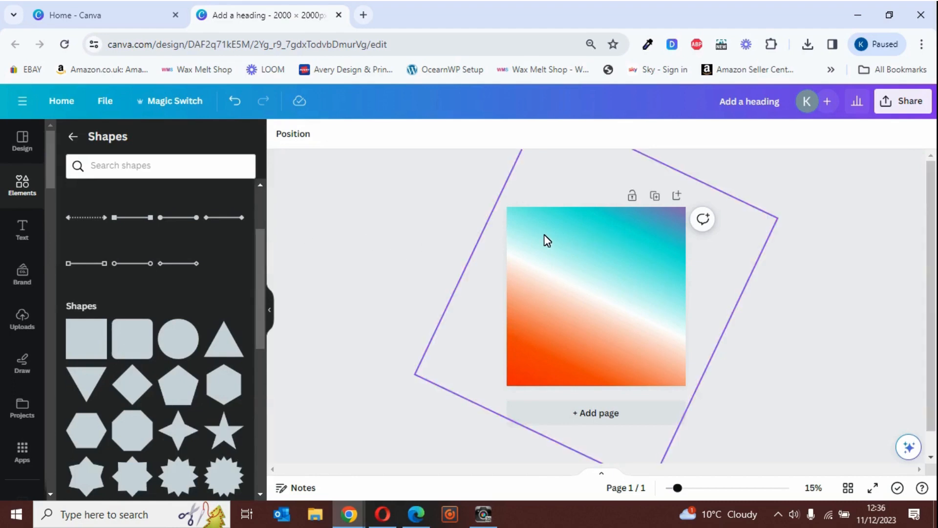
click(349, 139)
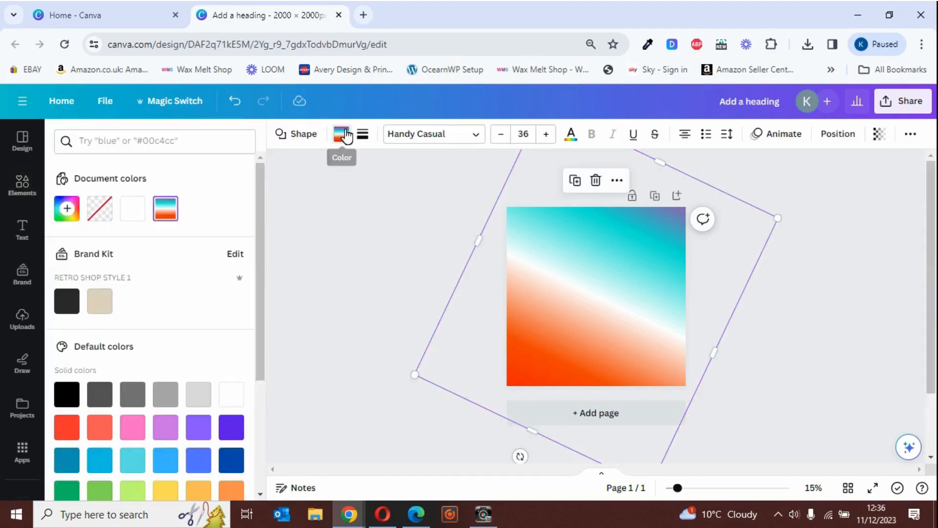
click(70, 214)
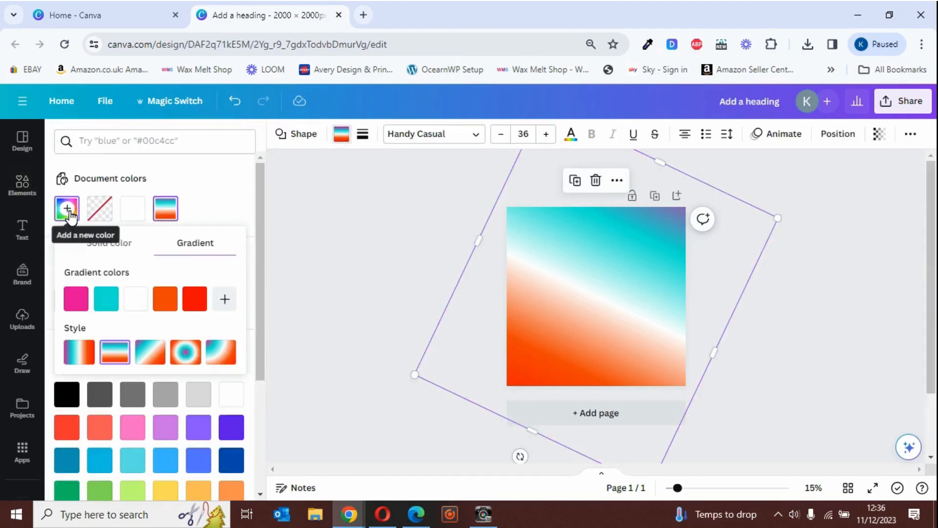